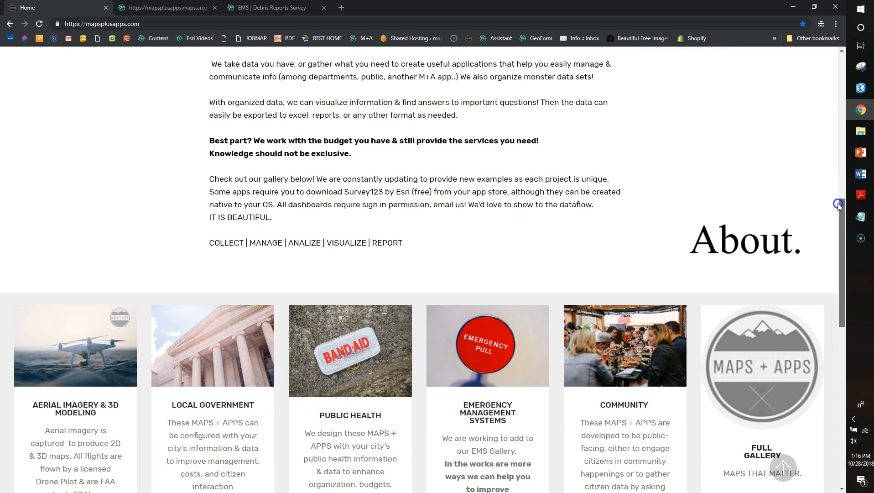
Scroll the mapsplusapps.com home page down to the service and category gallery cards
{"action": "left_click_drag", "start_coordinate": [837, 206], "coordinate": [840, 255]}
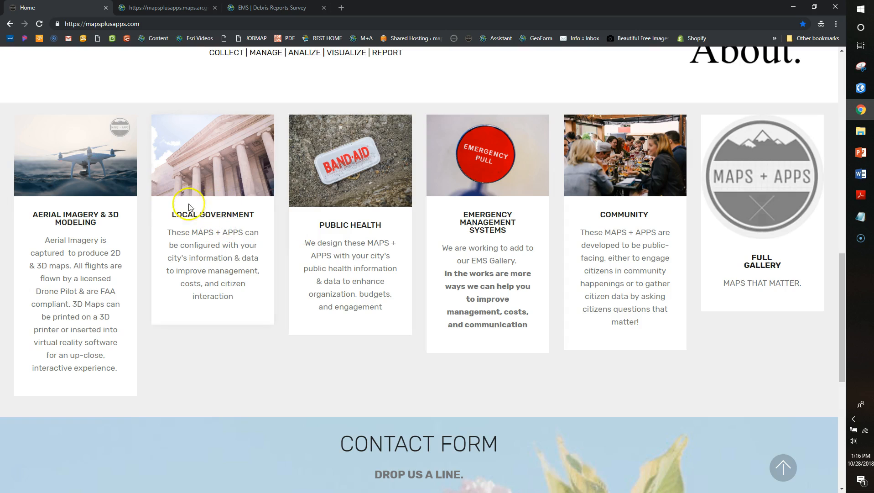
Open the Local Government app gallery and select the EVENTS | Permit Request app
{"action": "left_click", "coordinate": [208, 196]}
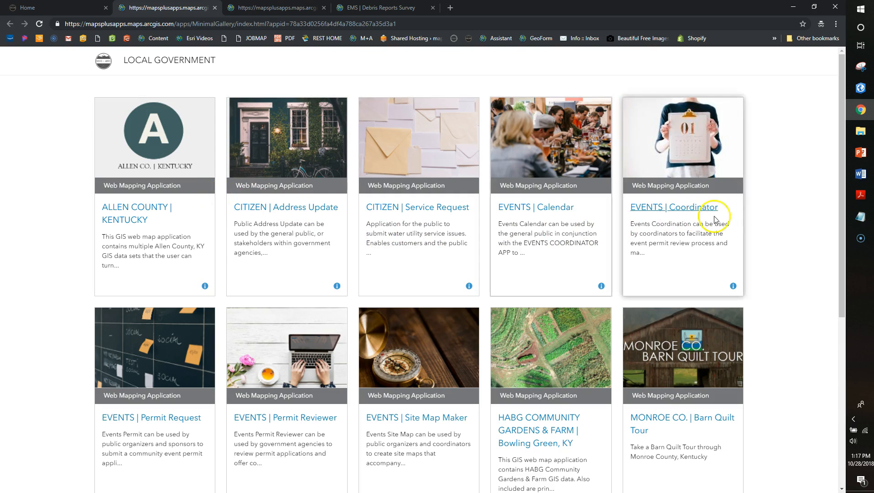
{"action": "left_click_drag", "start_coordinate": [841, 179], "coordinate": [839, 222]}
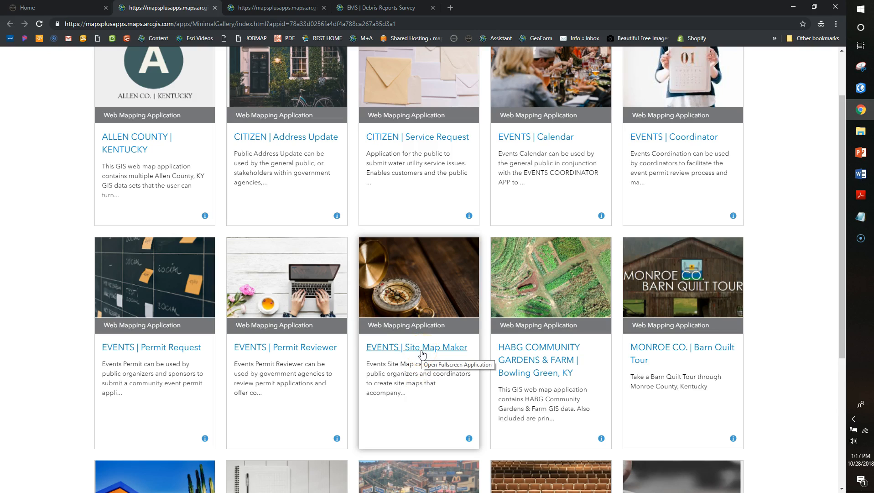
{"action": "left_click", "coordinate": [163, 354]}
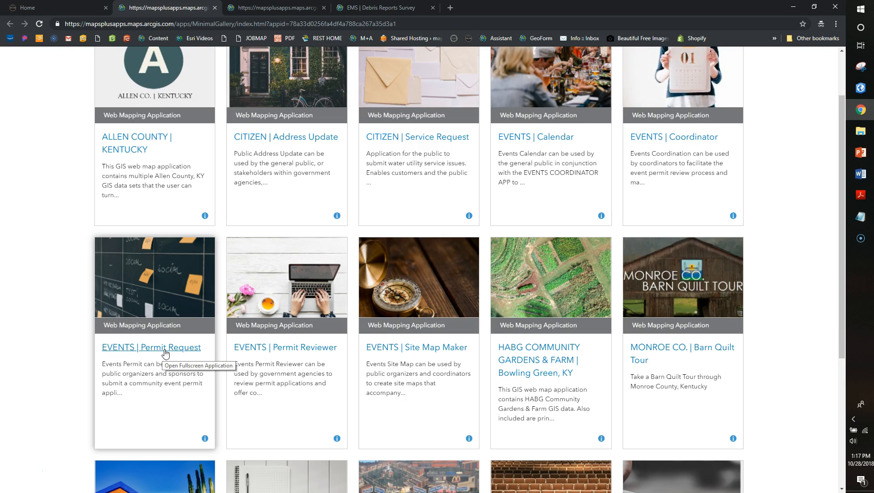
Launch the EVENTS PERMIT form and preview the Event Type list without choosing
{"action": "left_click", "coordinate": [164, 353]}
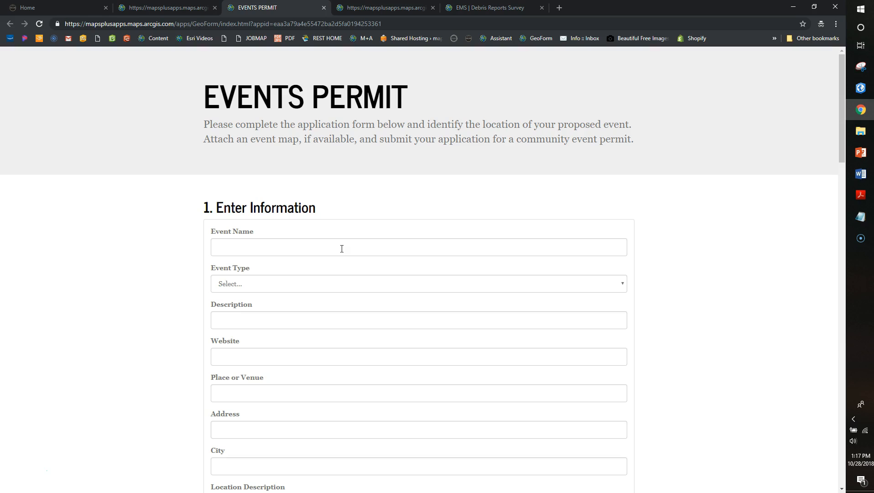
{"action": "left_click", "coordinate": [818, 85]}
{"action": "left_click_drag", "start_coordinate": [839, 81], "coordinate": [840, 103]}
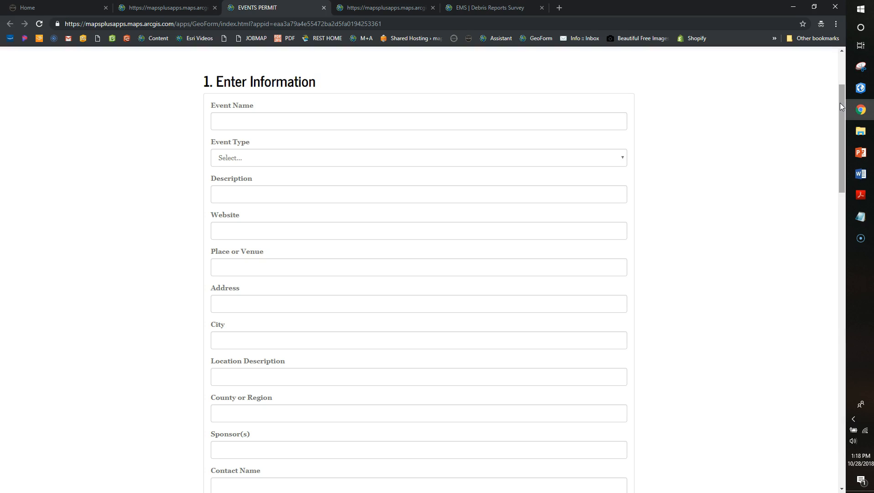
{"action": "left_click_drag", "start_coordinate": [840, 103], "coordinate": [841, 119]}
{"action": "left_click", "coordinate": [603, 108]}
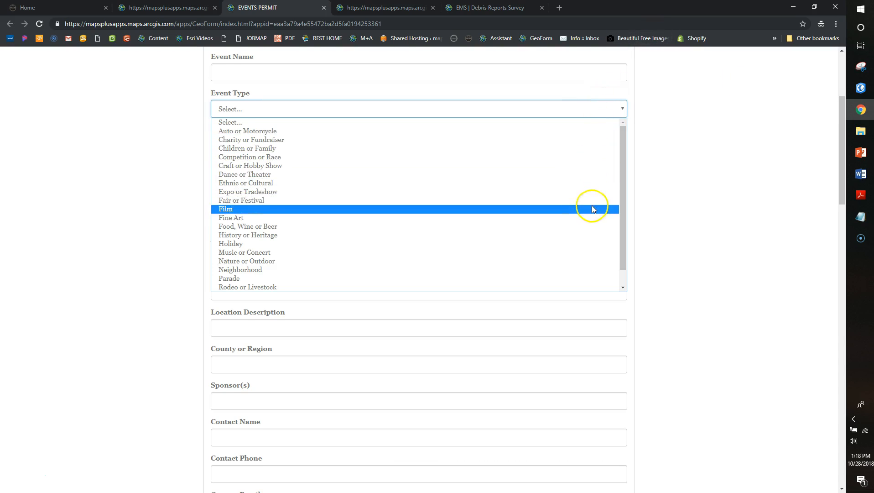
{"action": "left_click", "coordinate": [670, 157]}
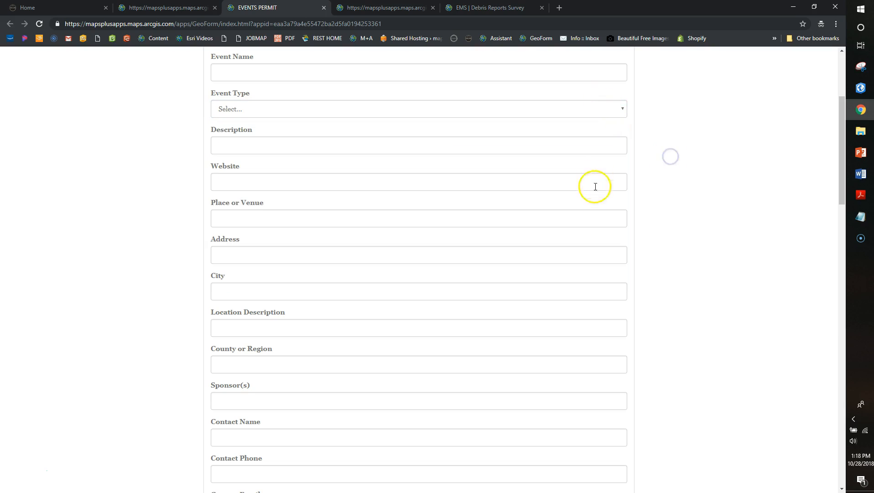
Preview the Annual Event and Food Served choices, scrolling down to Select Location
{"action": "left_click_drag", "start_coordinate": [842, 157], "coordinate": [827, 290]}
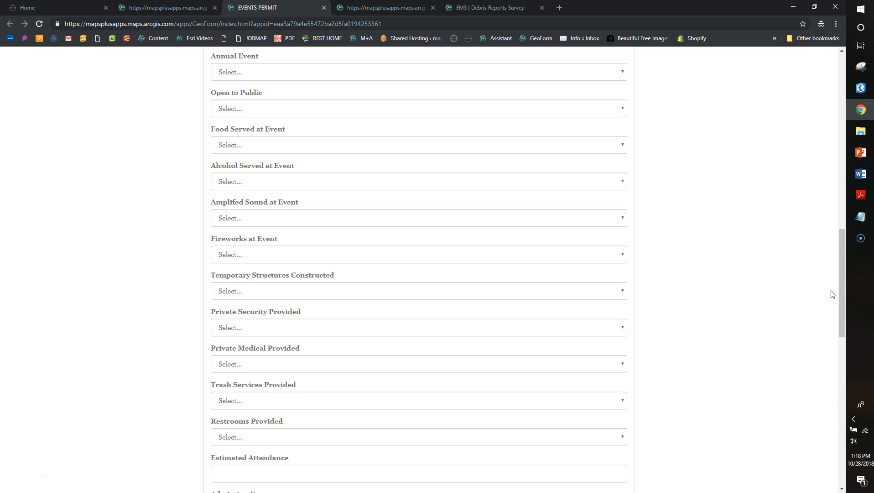
{"action": "left_click", "coordinate": [617, 73]}
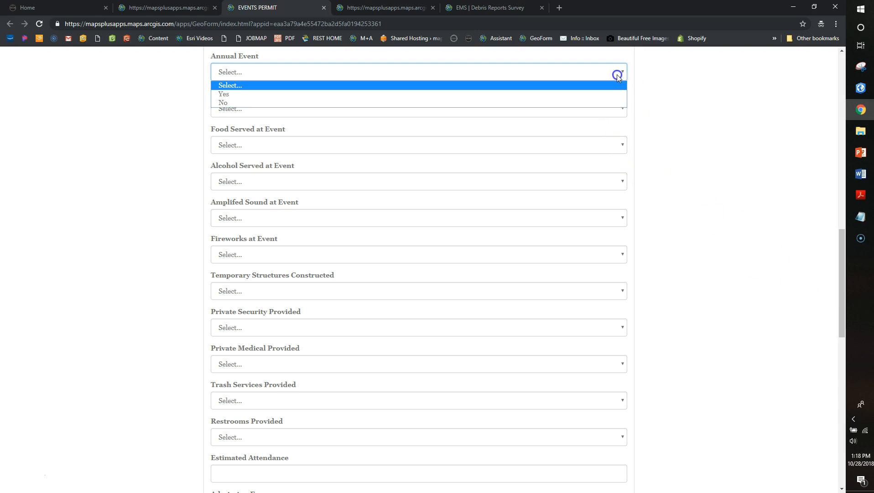
{"action": "left_click", "coordinate": [661, 83]}
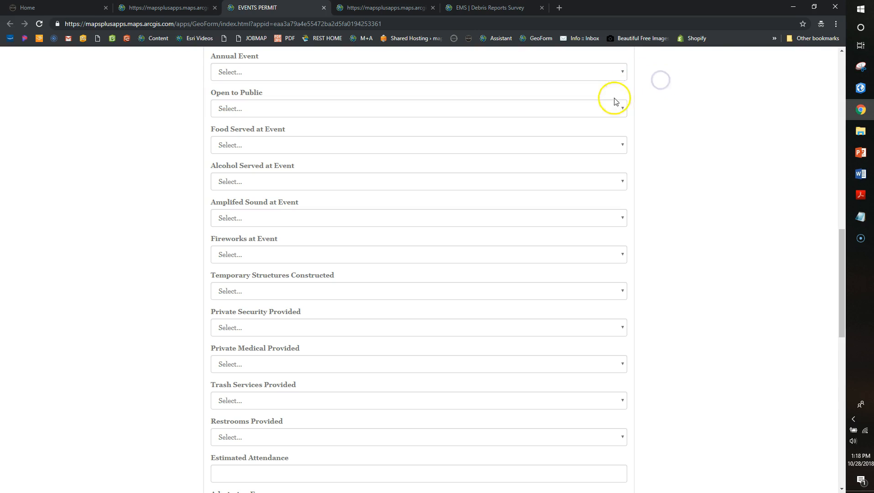
{"action": "left_click", "coordinate": [617, 146]}
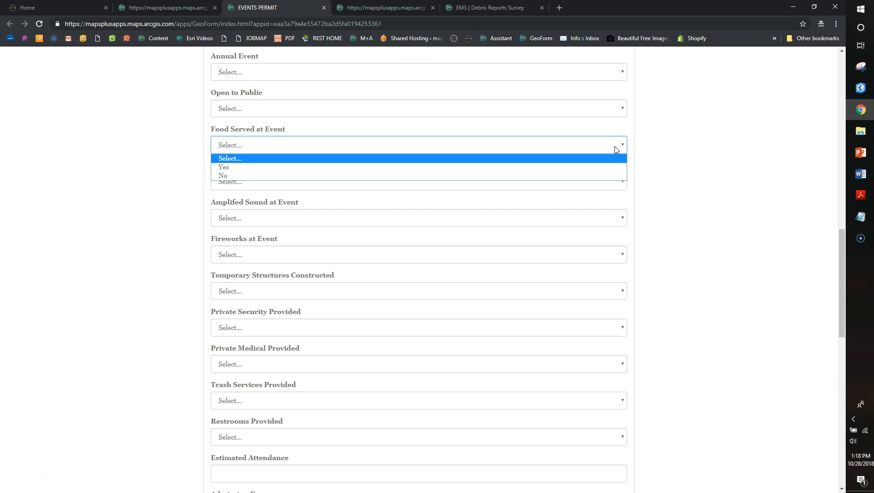
{"action": "left_click", "coordinate": [661, 150]}
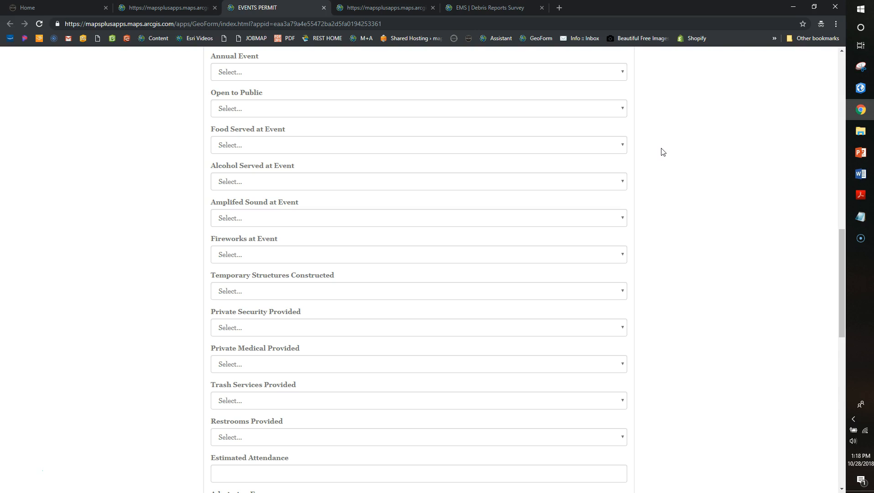
{"action": "left_click_drag", "start_coordinate": [843, 236], "coordinate": [839, 249]}
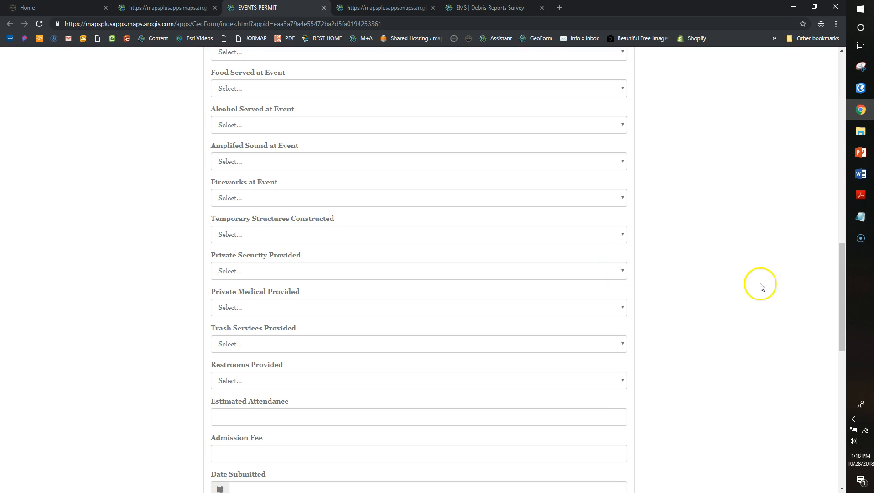
{"action": "left_click_drag", "start_coordinate": [842, 270], "coordinate": [837, 315]}
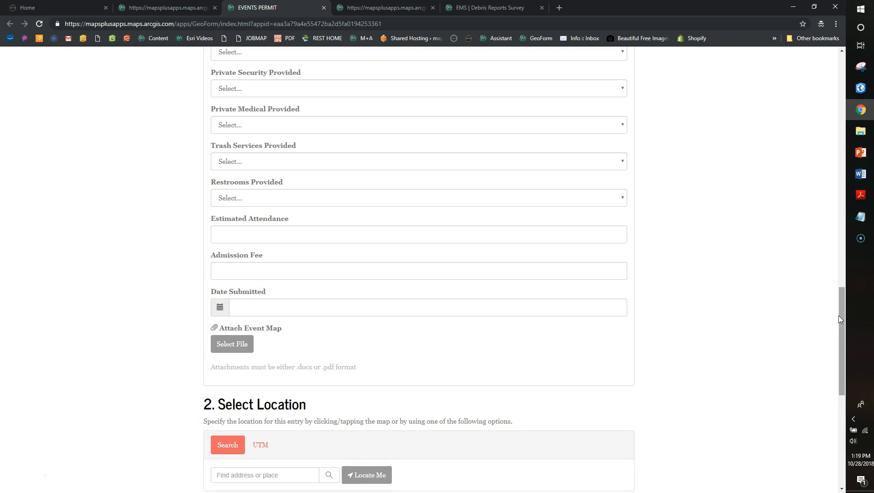
{"action": "left_click_drag", "start_coordinate": [839, 317], "coordinate": [836, 351]}
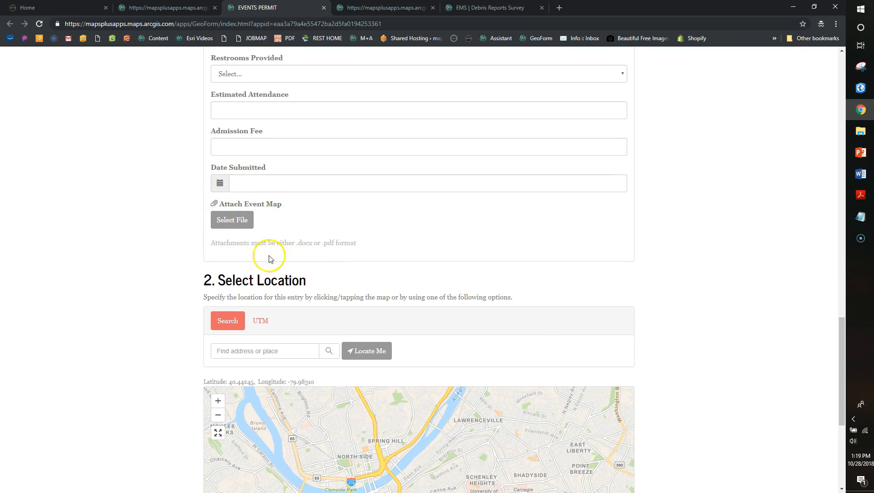
{"action": "left_click_drag", "start_coordinate": [840, 328], "coordinate": [836, 385]}
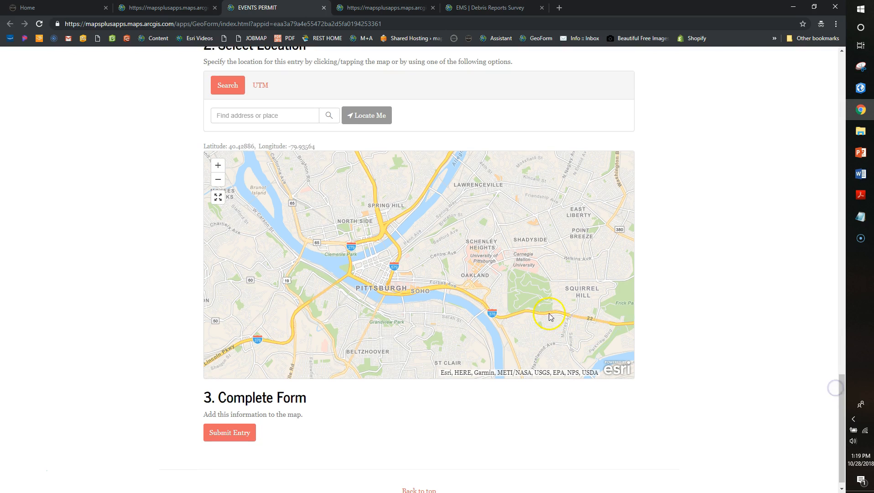
{"action": "left_click", "coordinate": [390, 267]}
{"action": "left_click", "coordinate": [370, 115]}
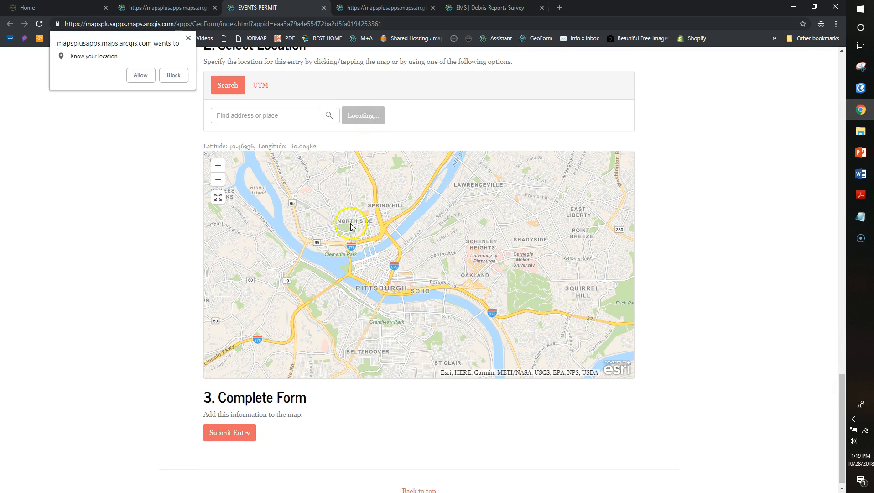
{"action": "left_click", "coordinate": [140, 75]}
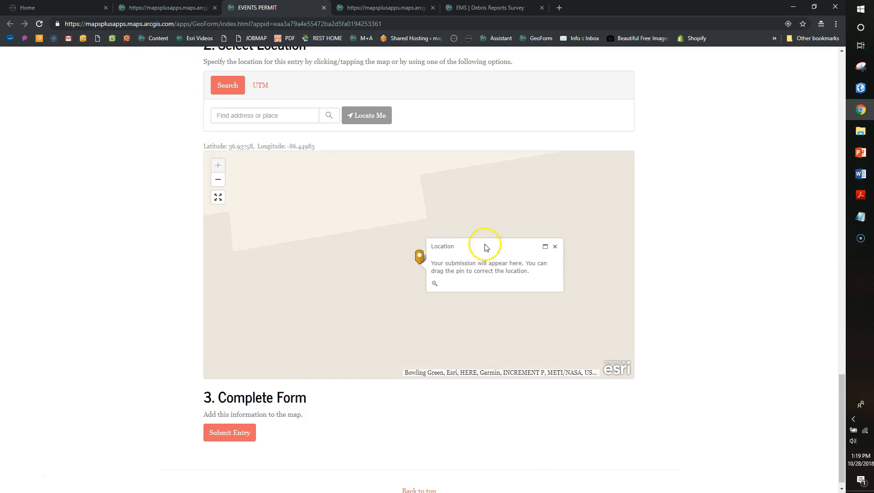
{"action": "left_click", "coordinate": [556, 247]}
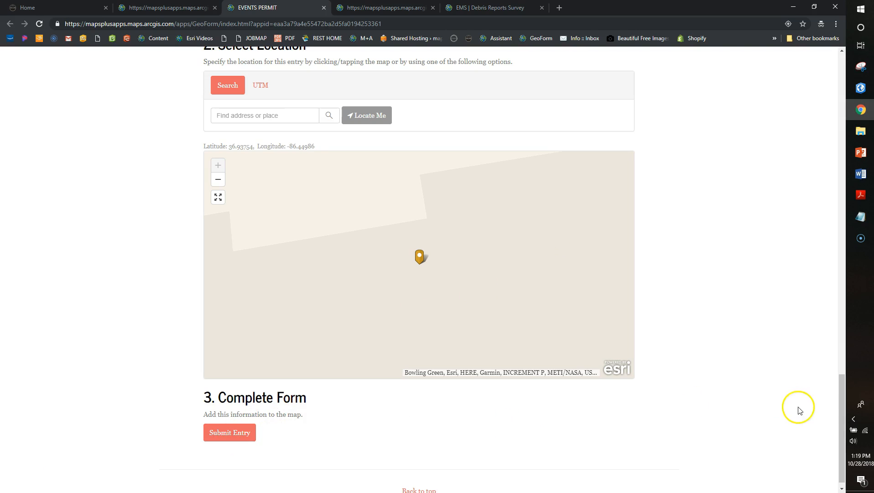
{"action": "left_click_drag", "start_coordinate": [841, 413], "coordinate": [803, 122]}
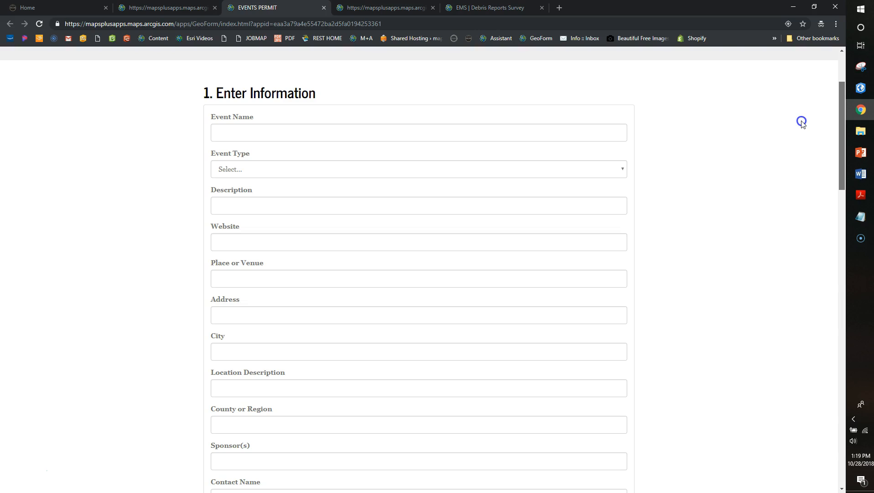
Enter the event name, type Charity or Fundraiser, a description and website mapsplusapps.com
{"action": "left_click", "coordinate": [614, 131]}
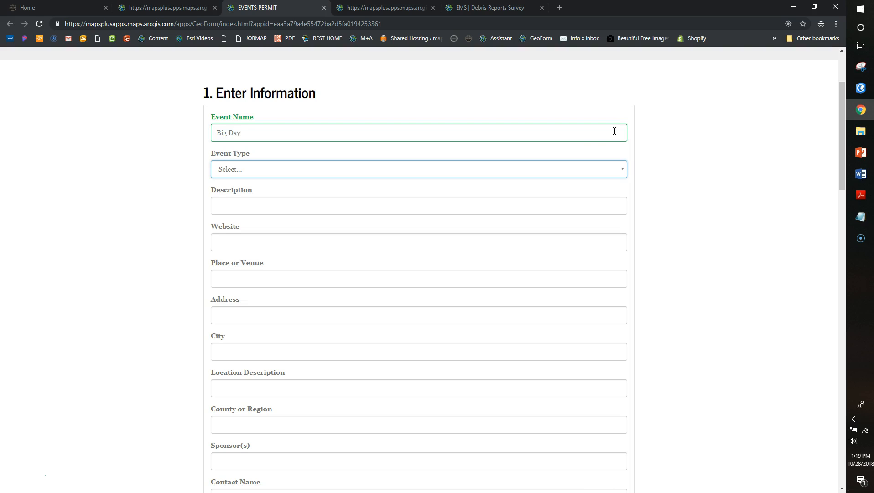
{"action": "left_click", "coordinate": [597, 167]}
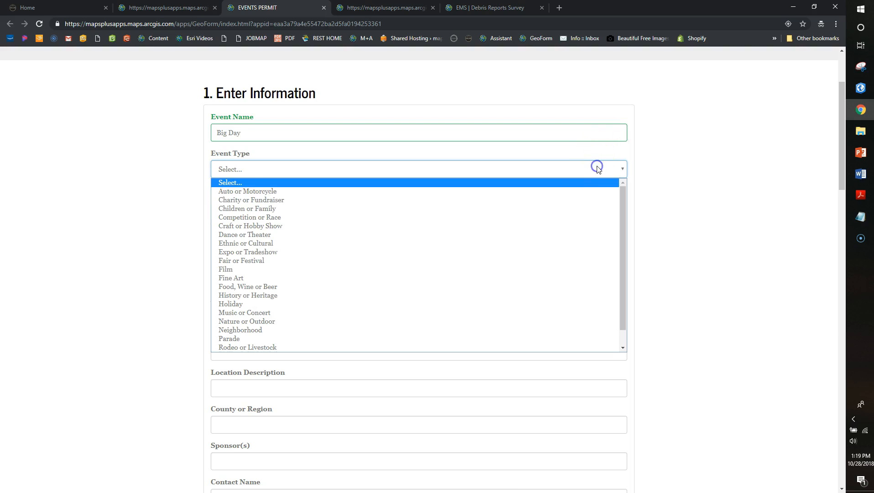
{"action": "left_click", "coordinate": [561, 200]}
{"action": "left_click", "coordinate": [534, 209]}
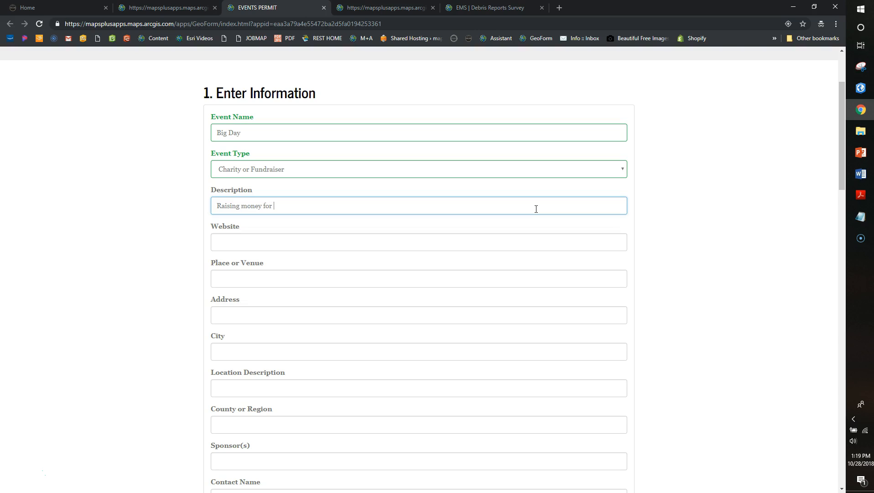
{"action": "key", "text": "Tab"}
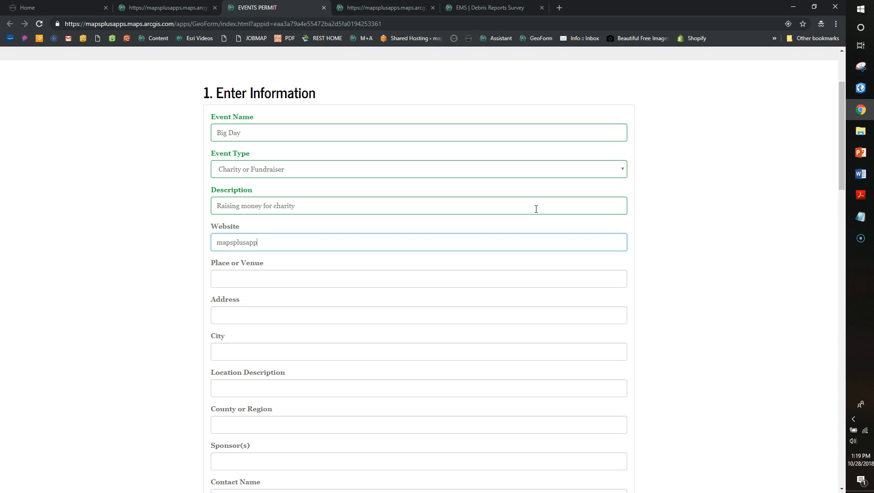
{"action": "type", "text": "mapsplusapps.com"}
{"action": "key", "text": "Tab"}
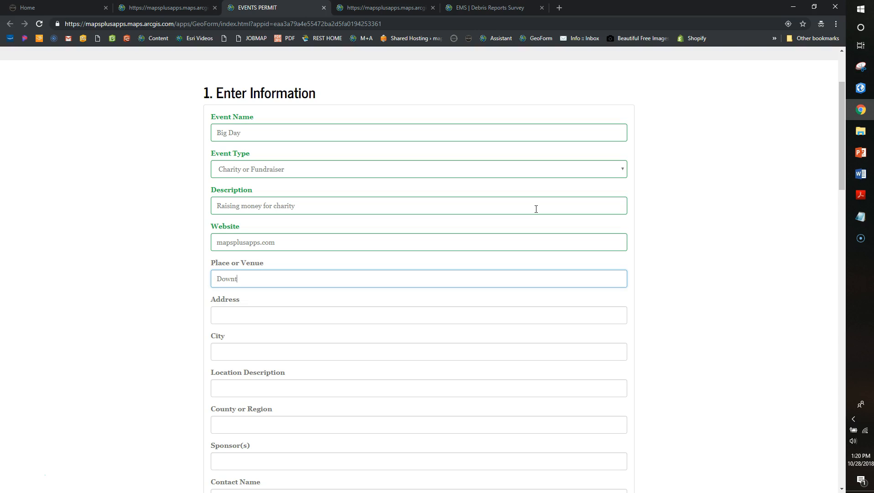
Fill in the venue address, city, county, sponsors and contact email fields
{"action": "key", "text": "Tab"}
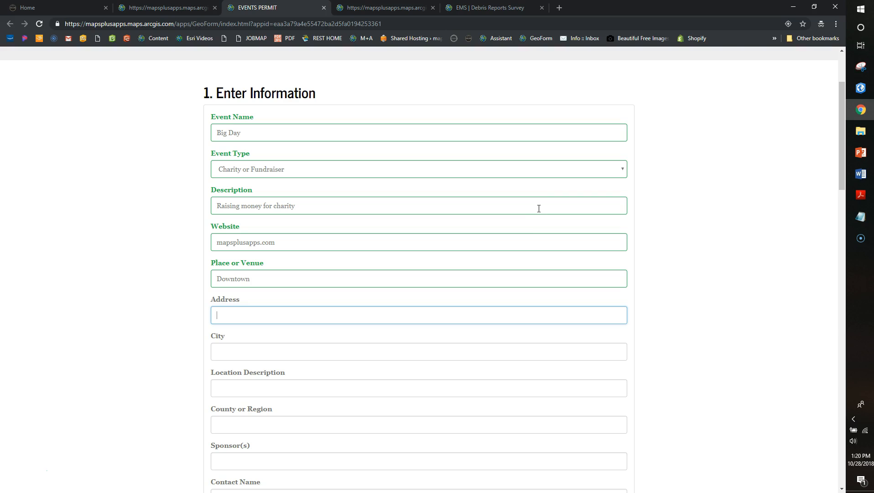
{"action": "left_click_drag", "start_coordinate": [839, 136], "coordinate": [837, 191]}
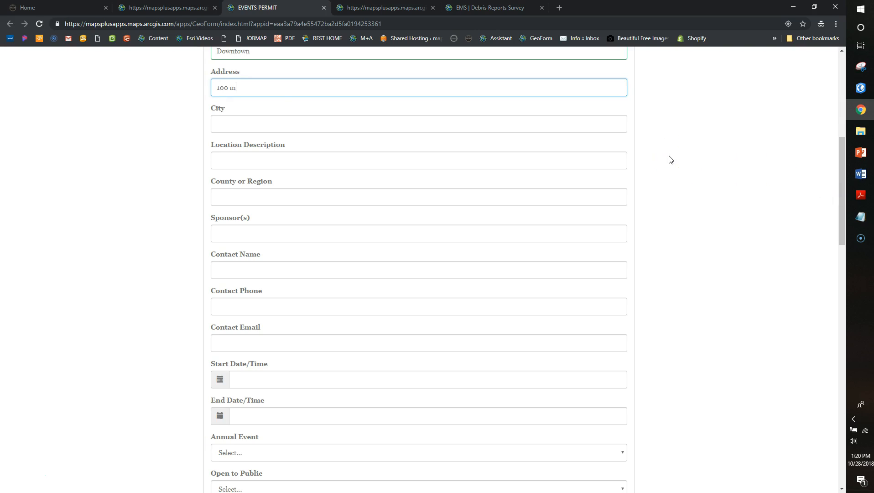
{"action": "key", "text": "Tab"}
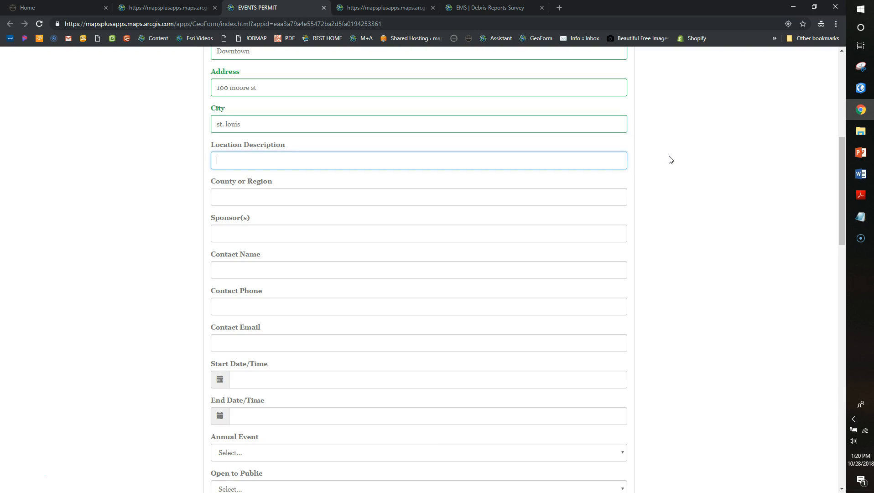
{"action": "key", "text": "Tab"}
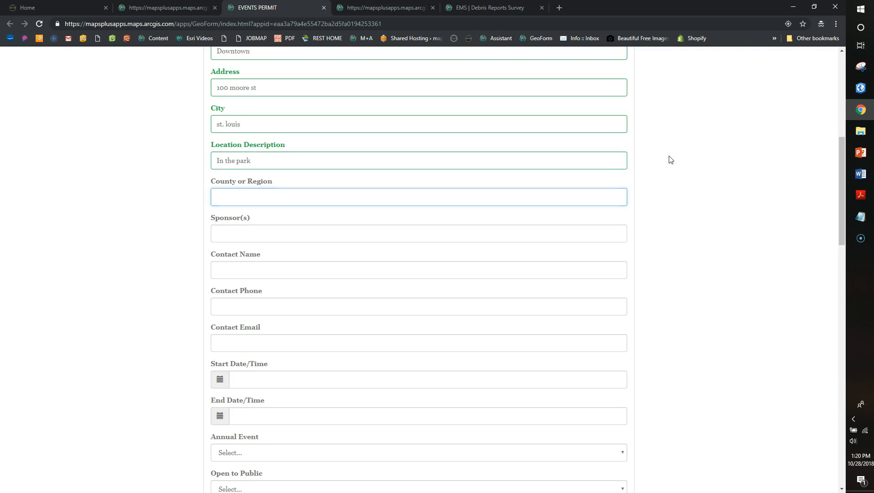
{"action": "key", "text": "Tab"}
{"action": "key", "text": "Tab"}
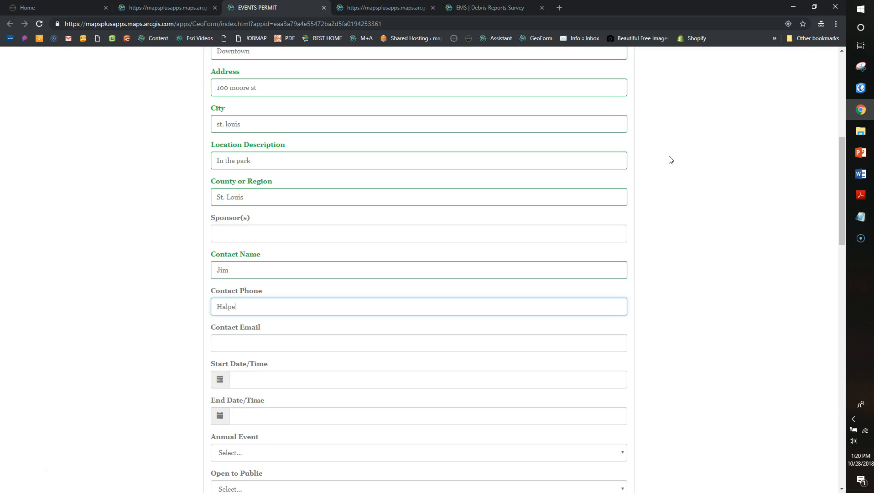
{"action": "key", "text": "Tab"}
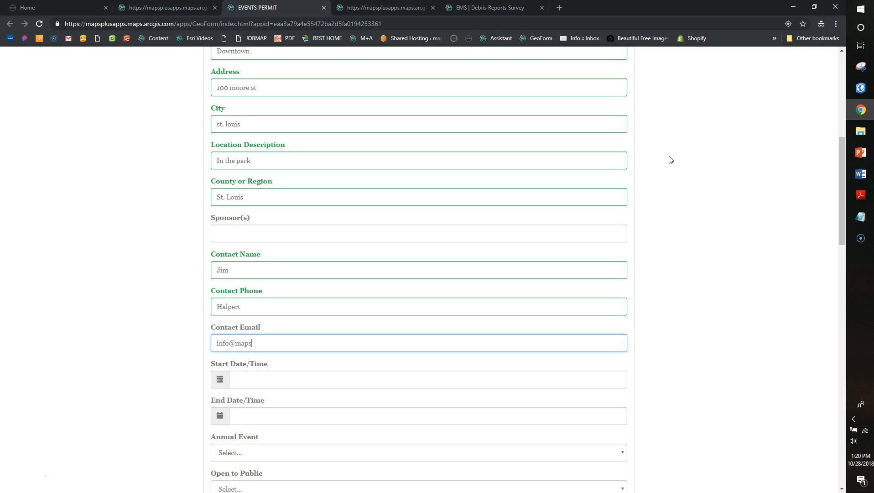
{"action": "key", "text": "Tab"}
Set the event start date to October 28 and the end date to October 29
{"action": "left_click", "coordinate": [223, 329]}
{"action": "left_click", "coordinate": [220, 416]}
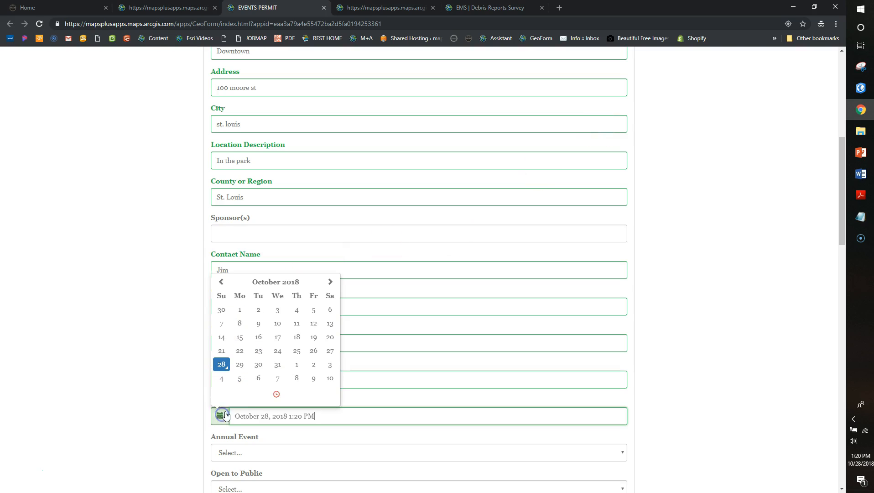
{"action": "left_click", "coordinate": [241, 365]}
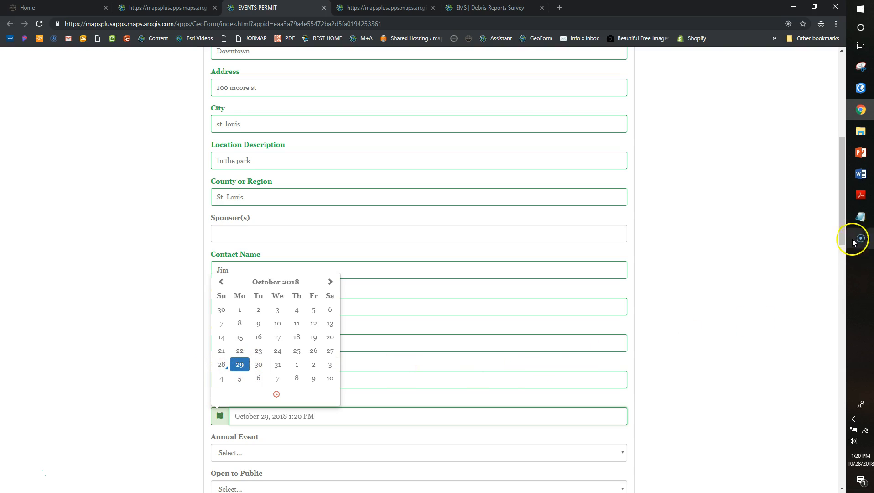
{"action": "left_click_drag", "start_coordinate": [844, 223], "coordinate": [845, 314]}
Answer Yes for Annual Event, Open to Public, Food Served, Amplified Sound; No for Alcohol
{"action": "left_click", "coordinate": [620, 101]}
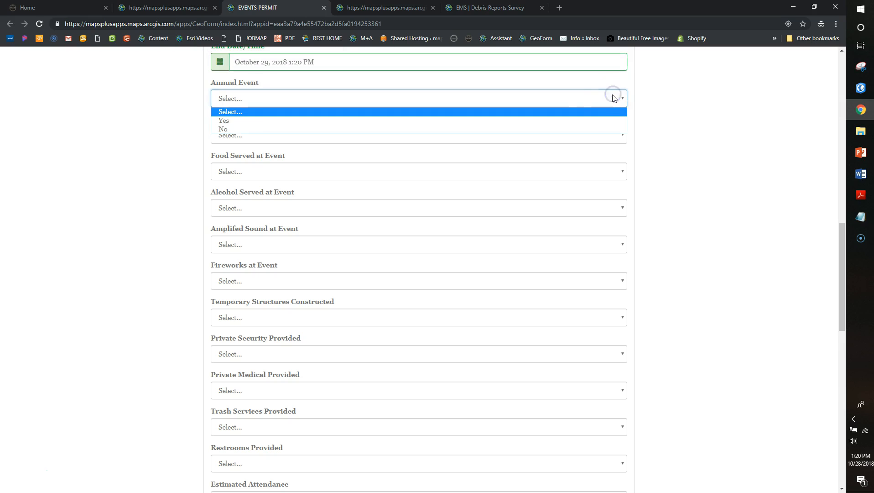
{"action": "left_click", "coordinate": [588, 120]}
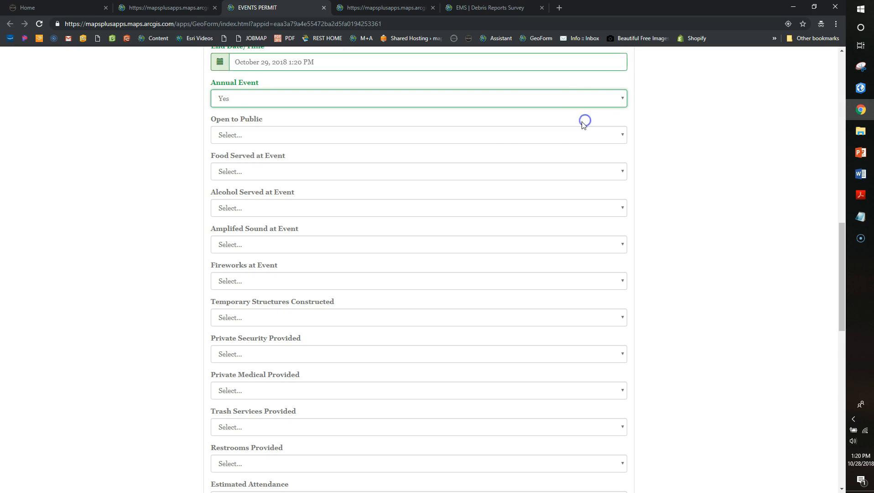
{"action": "left_click", "coordinate": [504, 136]}
{"action": "left_click", "coordinate": [474, 156]}
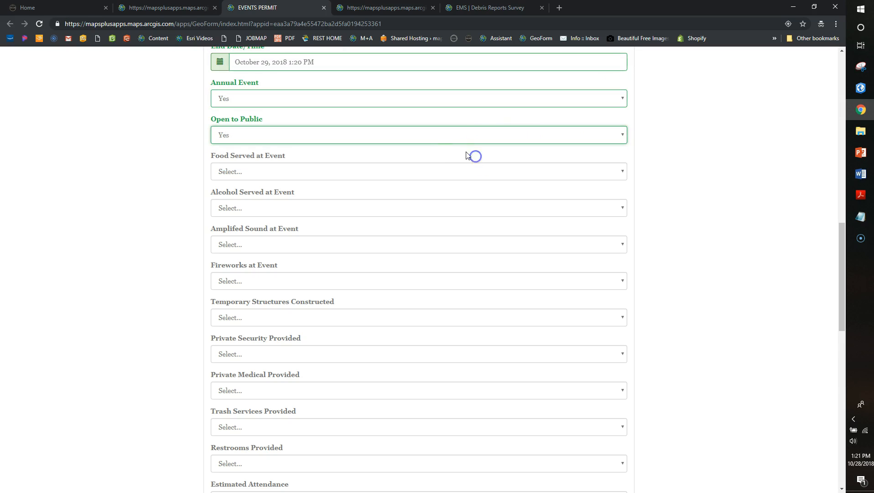
{"action": "left_click", "coordinate": [425, 172]}
{"action": "left_click", "coordinate": [415, 194]}
{"action": "left_click", "coordinate": [392, 208]}
{"action": "left_click", "coordinate": [376, 238]}
{"action": "left_click", "coordinate": [360, 243]}
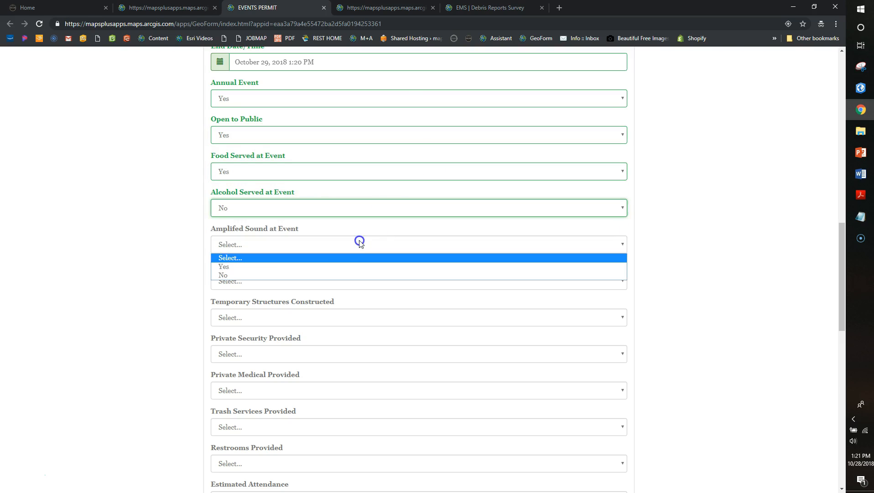
{"action": "left_click", "coordinate": [340, 267]}
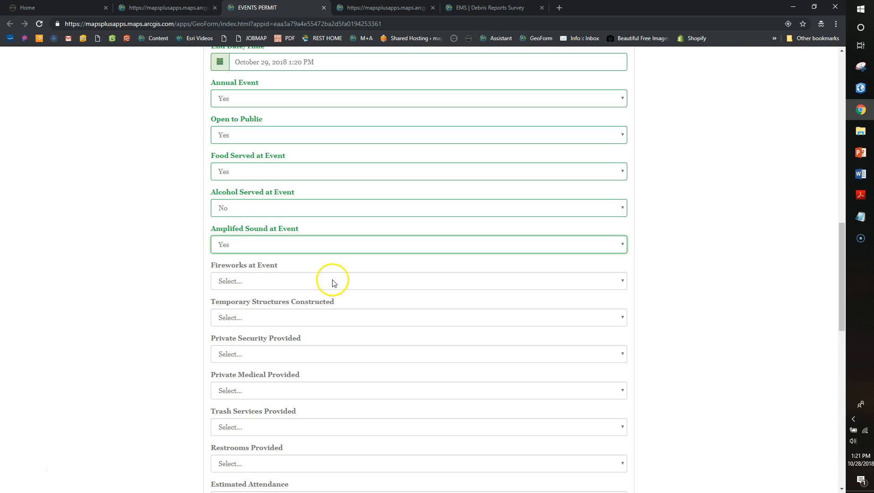
Answer No for Fireworks, Temporary Structures, Private Security and Private Medical
{"action": "left_click", "coordinate": [332, 281]}
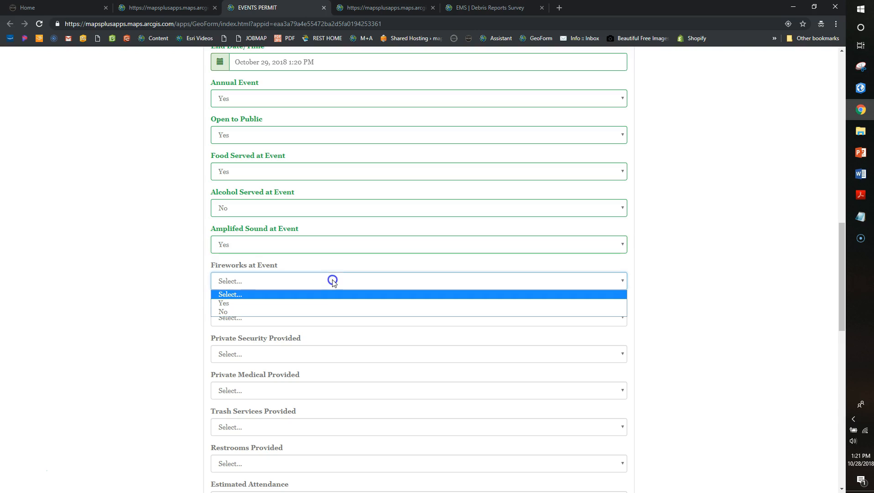
{"action": "left_click", "coordinate": [322, 312]}
{"action": "left_click", "coordinate": [296, 318]}
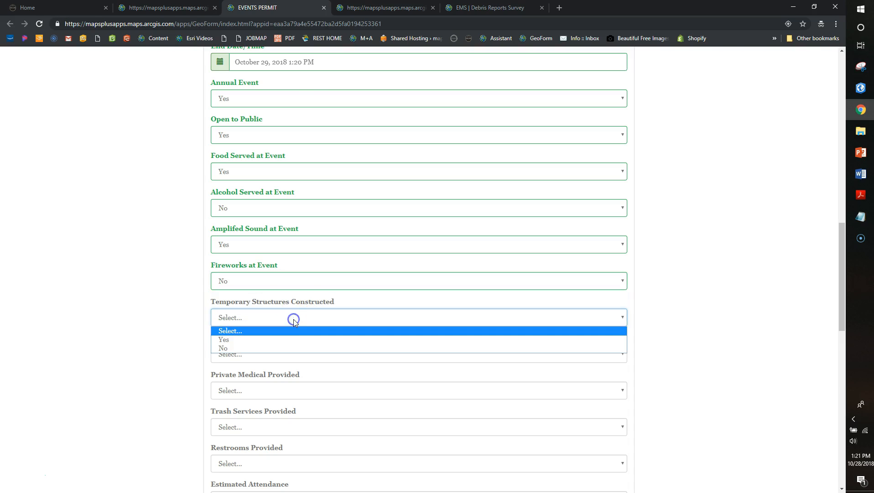
{"action": "left_click", "coordinate": [278, 348]}
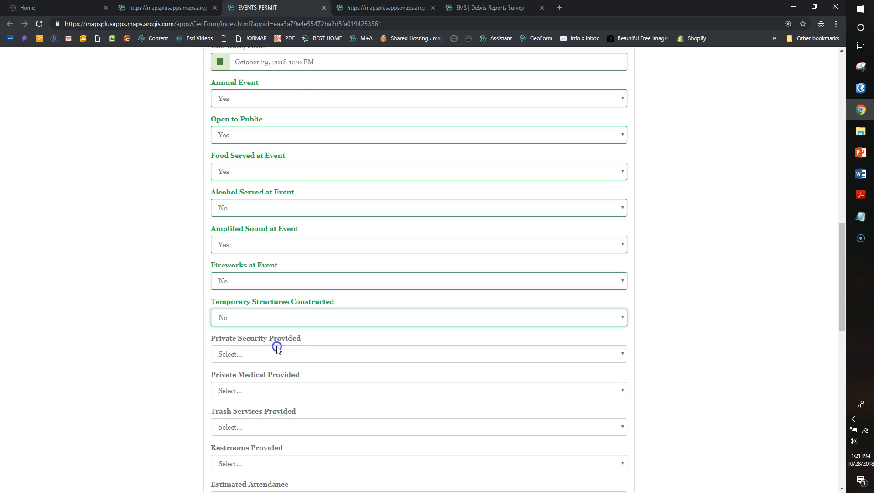
{"action": "left_click", "coordinate": [301, 356]}
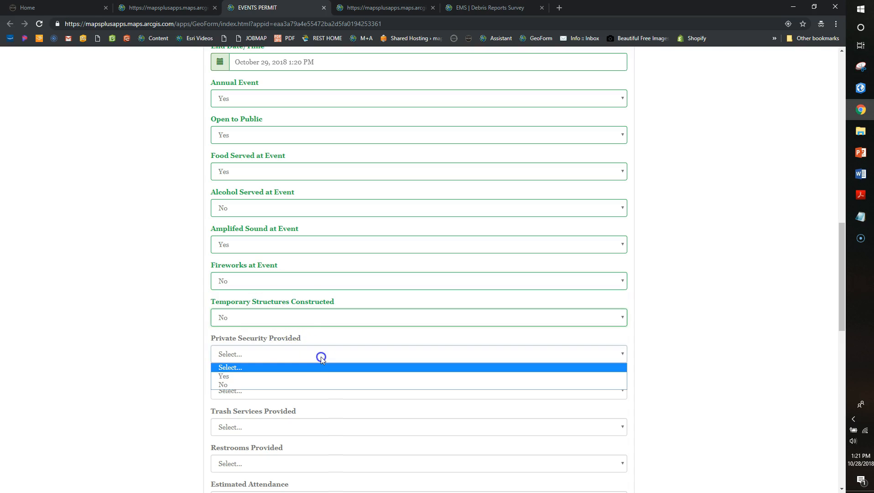
{"action": "left_click", "coordinate": [314, 385]}
{"action": "left_click", "coordinate": [310, 392]}
{"action": "left_click", "coordinate": [302, 422]}
Answer Yes for Trash Services Provided and Restrooms Provided
{"action": "left_click", "coordinate": [843, 294]}
{"action": "left_click_drag", "start_coordinate": [843, 294], "coordinate": [843, 342]}
{"action": "left_click", "coordinate": [299, 232]}
{"action": "left_click", "coordinate": [289, 252]}
{"action": "left_click", "coordinate": [265, 268]}
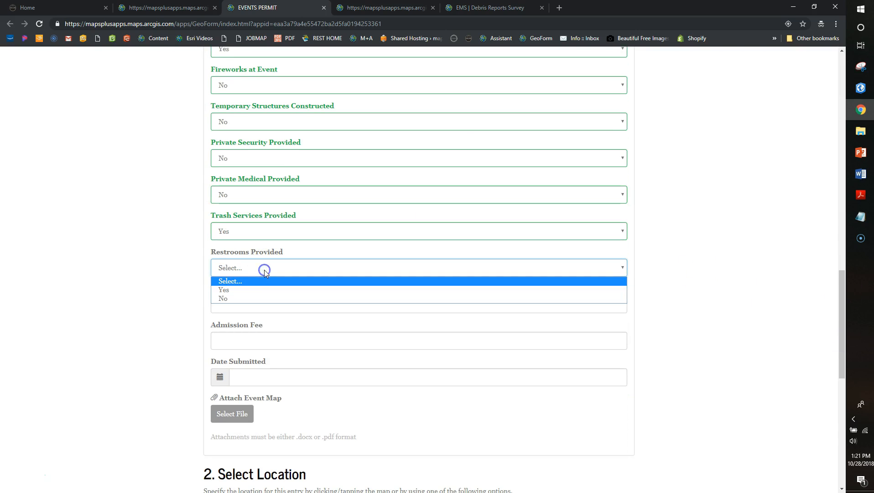
{"action": "left_click", "coordinate": [258, 290]}
Enter attendance 1000, admission fee 5.00, and submission date October 28, 2018 1:21 PM
{"action": "left_click", "coordinate": [266, 304]}
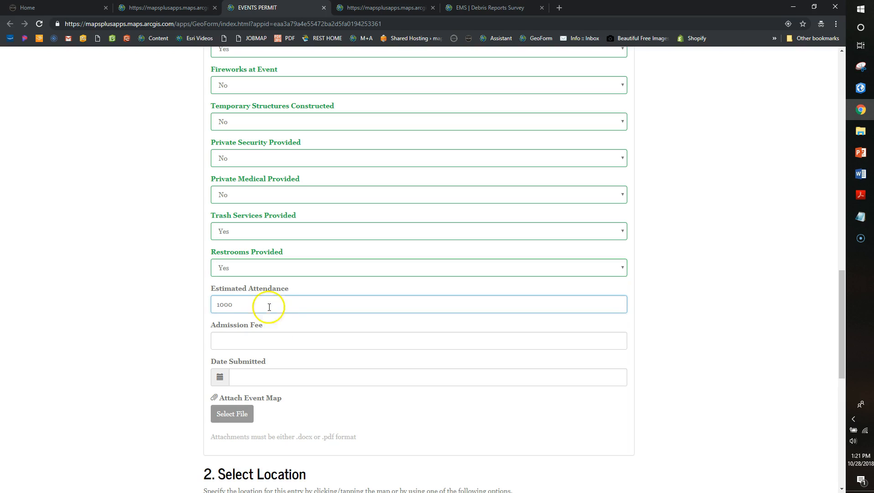
{"action": "left_click", "coordinate": [292, 341]}
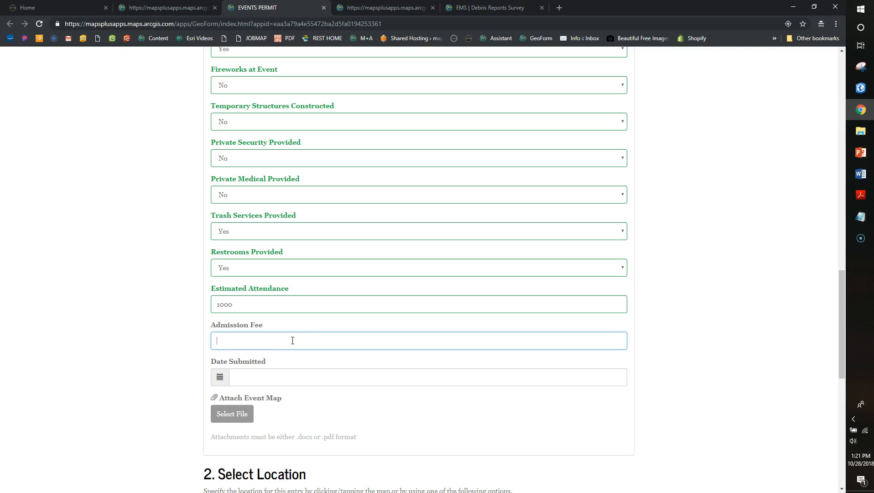
{"action": "left_click", "coordinate": [220, 376]}
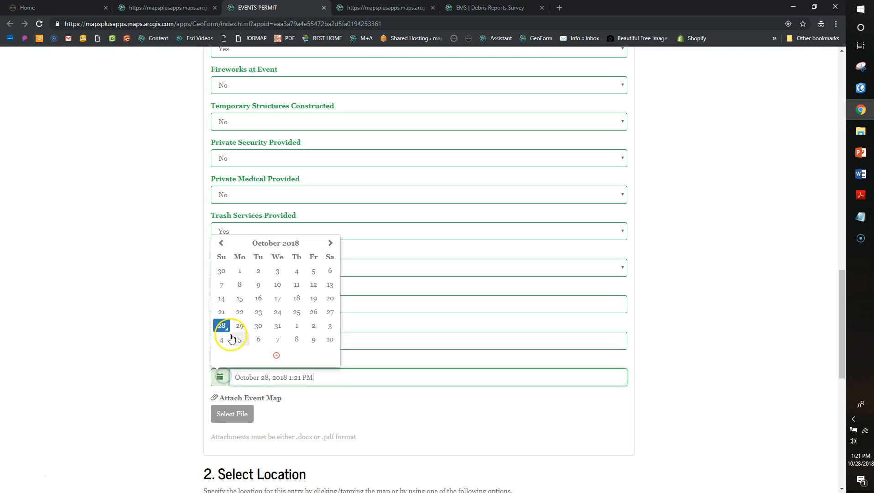
{"action": "left_click", "coordinate": [276, 356]}
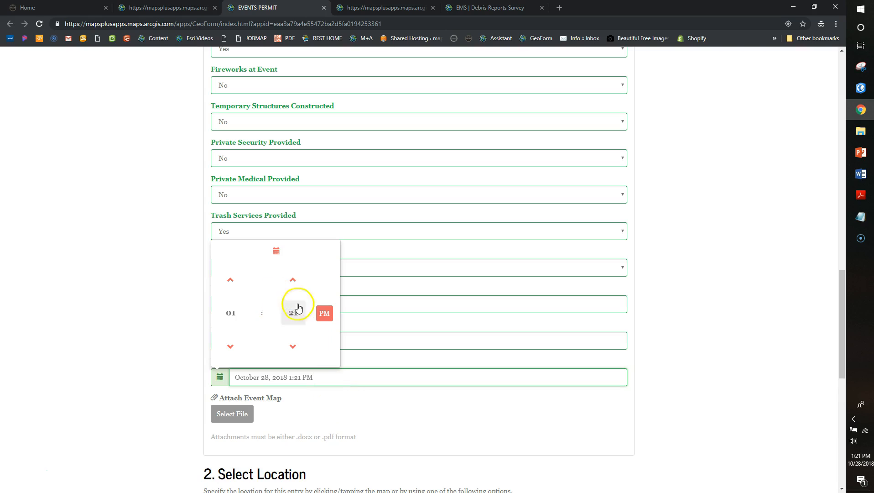
{"action": "left_click", "coordinate": [276, 250]}
{"action": "left_click", "coordinate": [325, 404]}
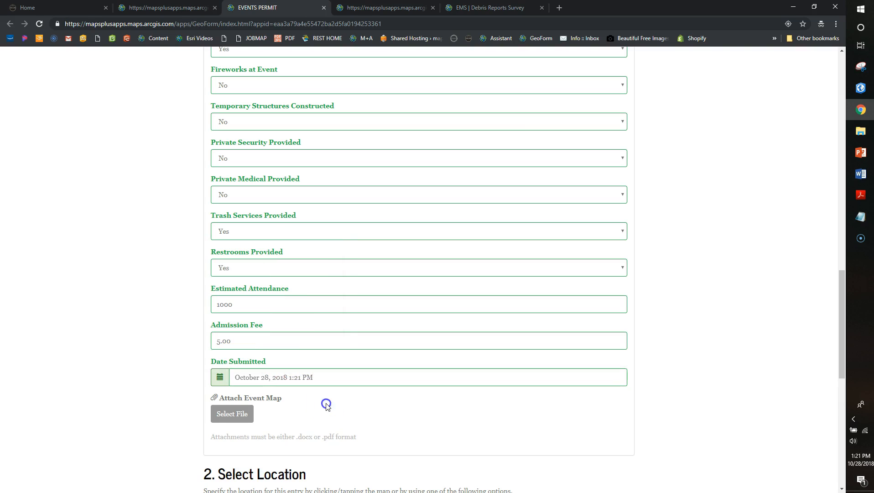
{"action": "left_click_drag", "start_coordinate": [842, 322], "coordinate": [835, 363]}
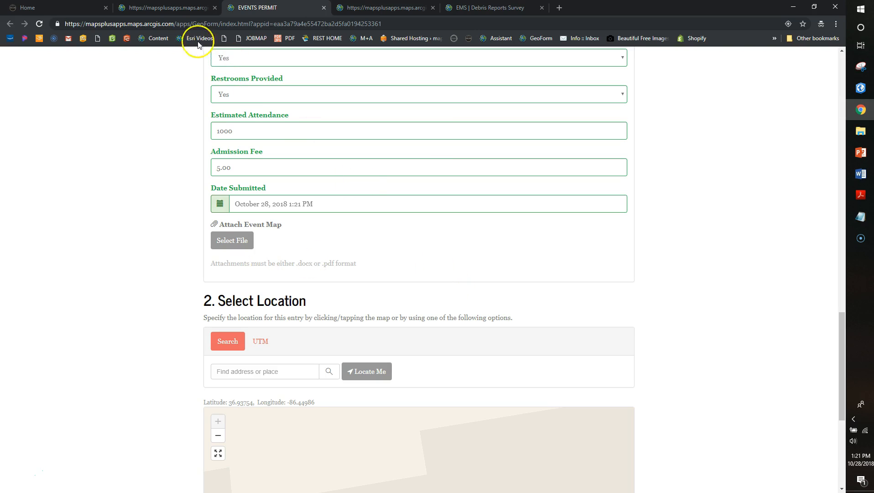
Open EVENTS | Site Map Maker from the gallery and zoom to the blue event polygon
{"action": "left_click", "coordinate": [169, 8]}
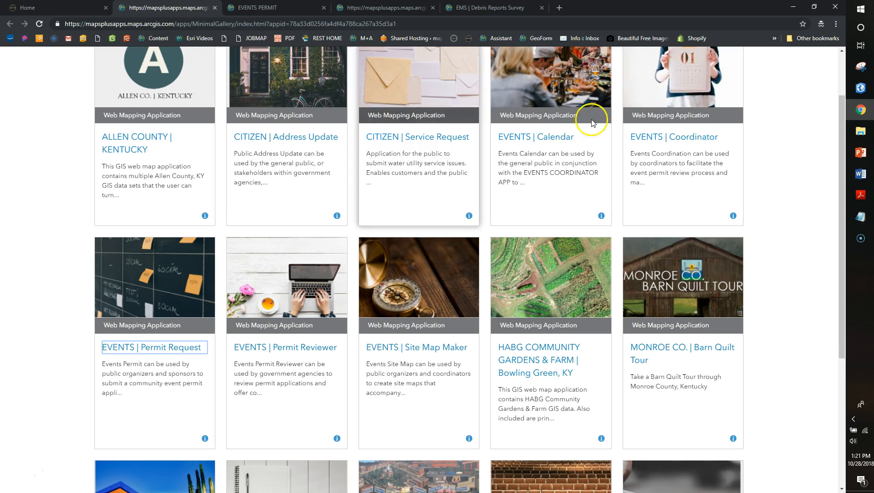
{"action": "left_click_drag", "start_coordinate": [842, 192], "coordinate": [842, 242]}
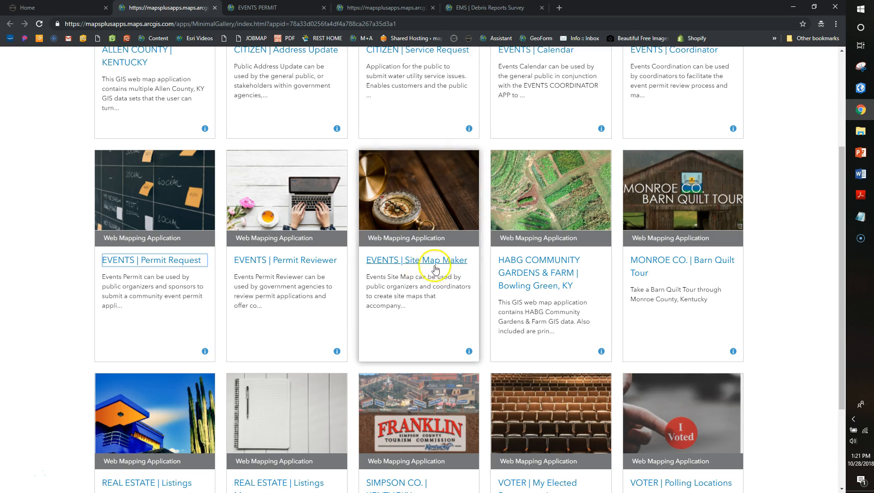
{"action": "left_click", "coordinate": [437, 267]}
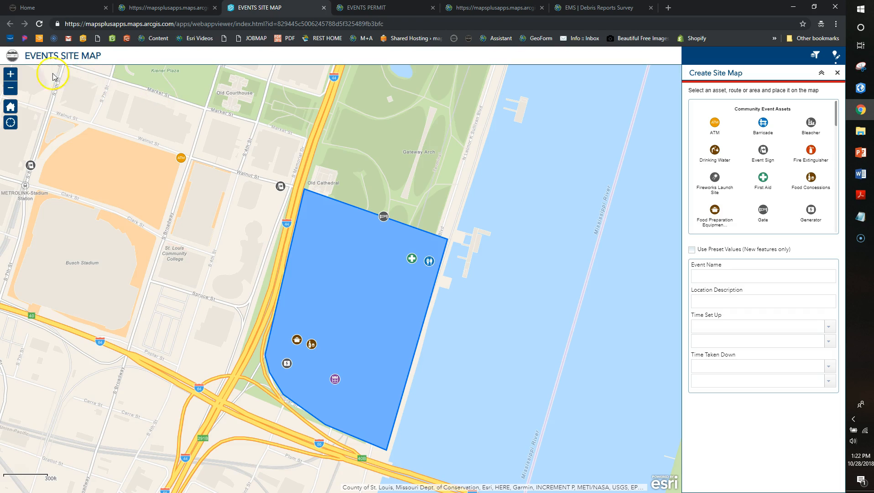
{"action": "left_click", "coordinate": [10, 74]}
{"action": "left_click_drag", "start_coordinate": [158, 171], "coordinate": [206, 157]}
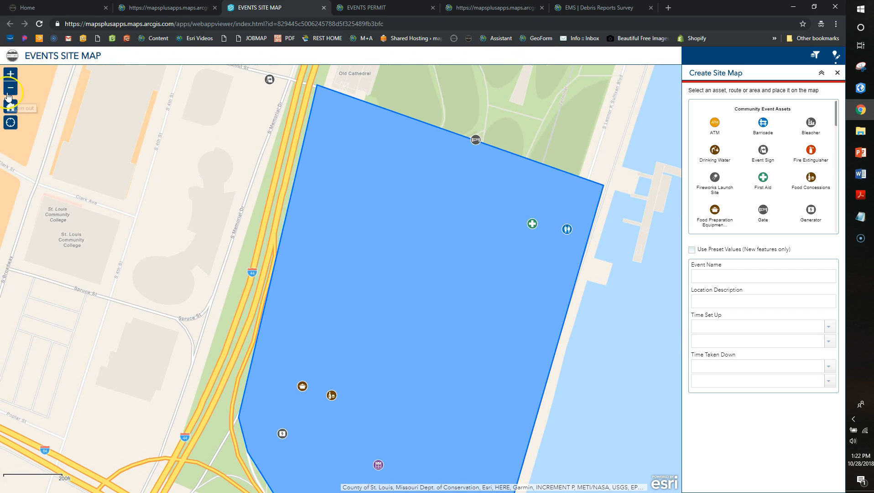
{"action": "left_click_drag", "start_coordinate": [207, 324], "coordinate": [192, 297]}
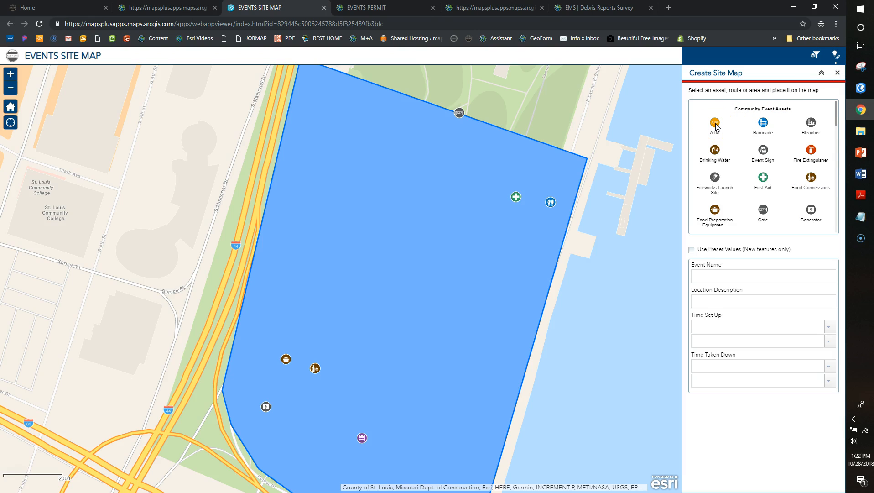
Preset event Big Day, location In the Park, set up 10/28/2018 at 3:00 PM
{"action": "left_click", "coordinate": [713, 276]}
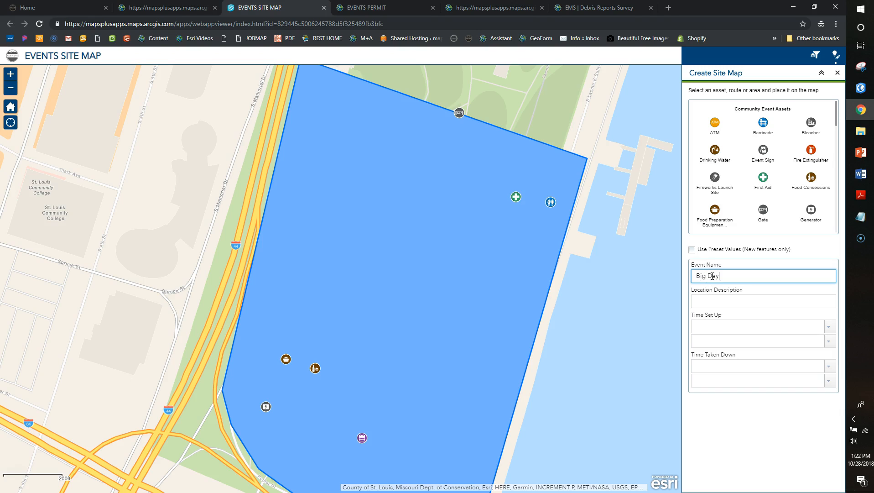
{"action": "key", "text": "Tab"}
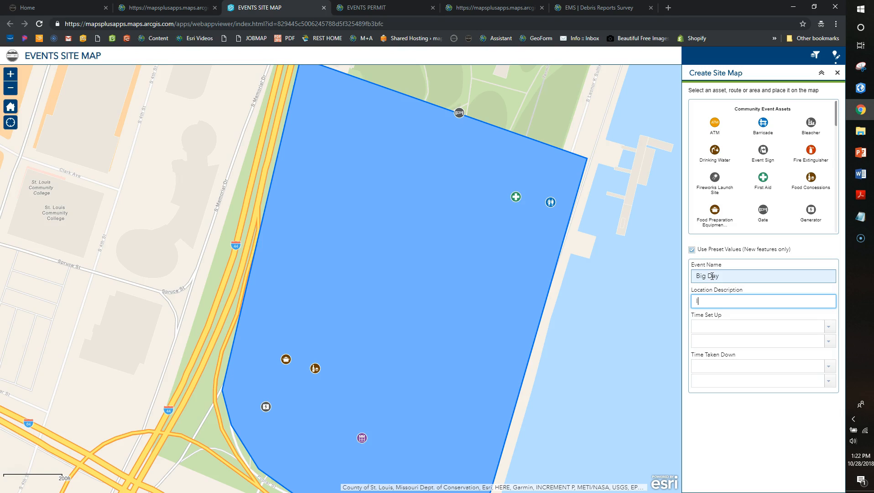
{"action": "type", "text": "In the Park"}
{"action": "key", "text": "Tab"}
{"action": "left_click", "coordinate": [797, 326]}
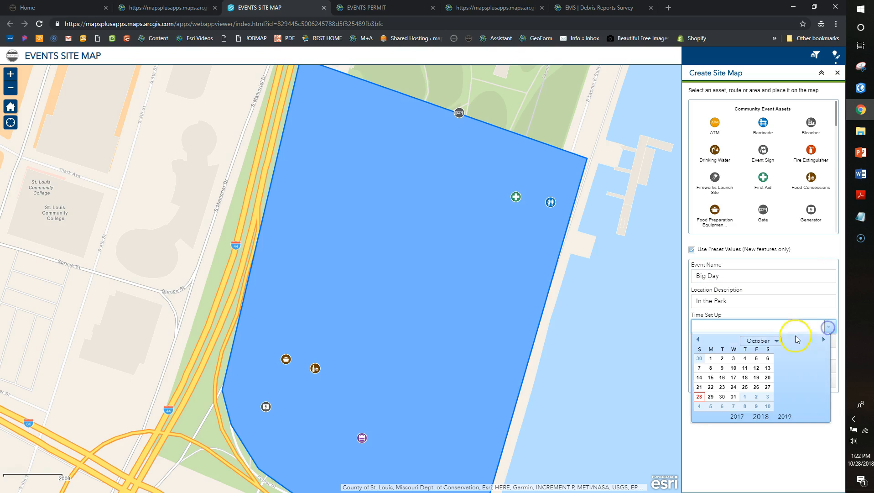
{"action": "left_click", "coordinate": [699, 397]}
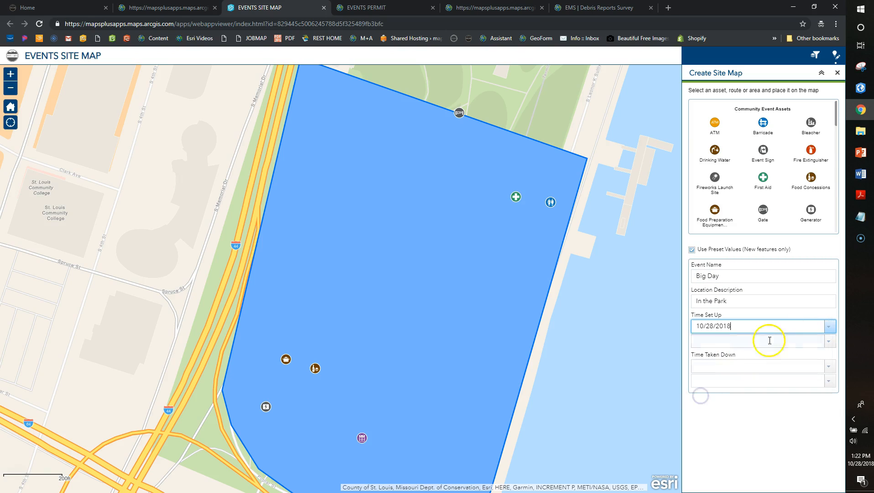
{"action": "left_click", "coordinate": [828, 340]}
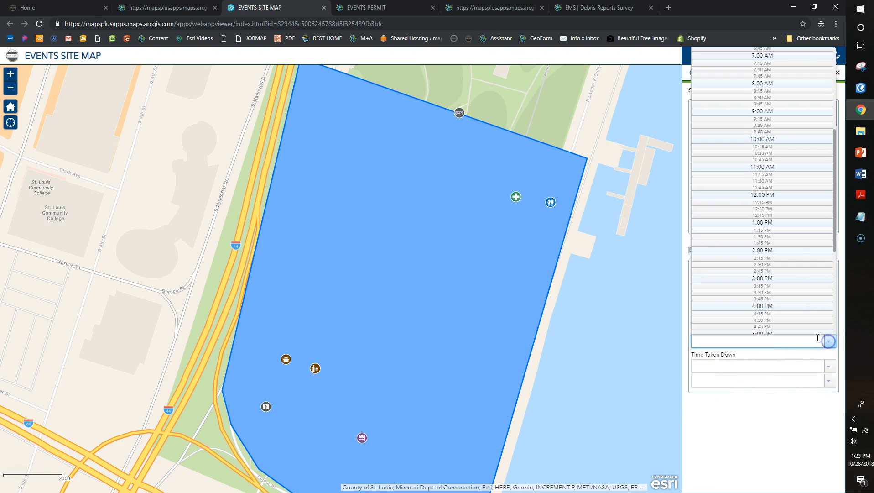
{"action": "left_click", "coordinate": [782, 278]}
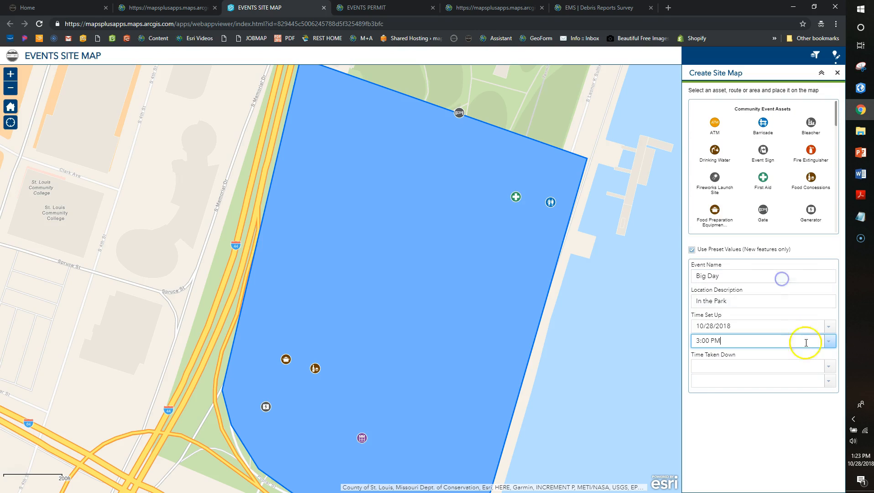
Set take-down to 10/29/2018 5:00 PM and select the ATM asset tile
{"action": "left_click", "coordinate": [829, 365]}
{"action": "left_click", "coordinate": [711, 438]}
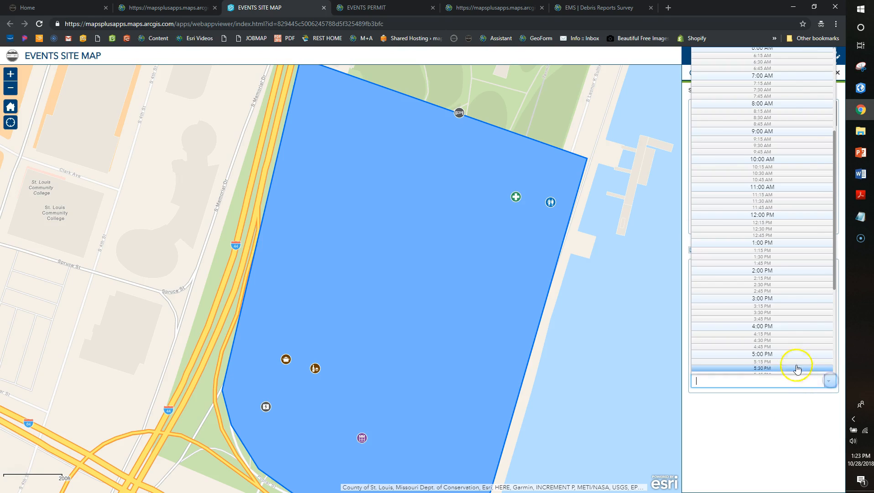
{"action": "left_click", "coordinate": [794, 352]}
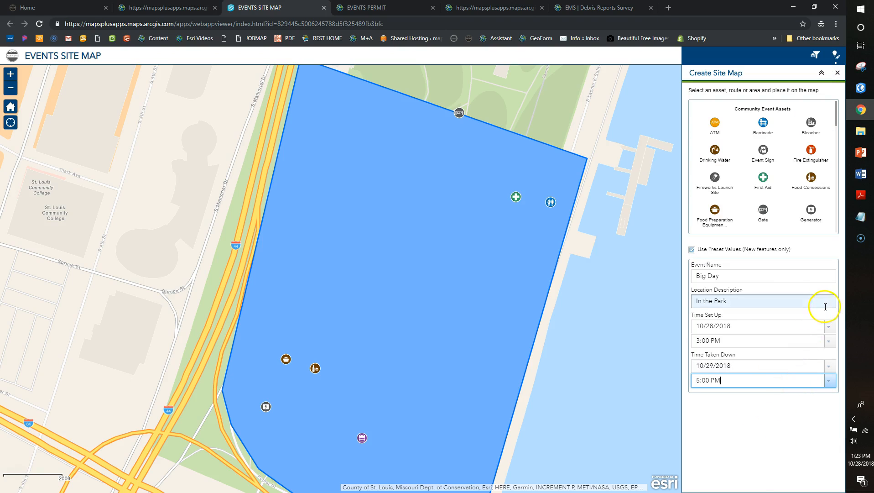
{"action": "left_click", "coordinate": [714, 122]}
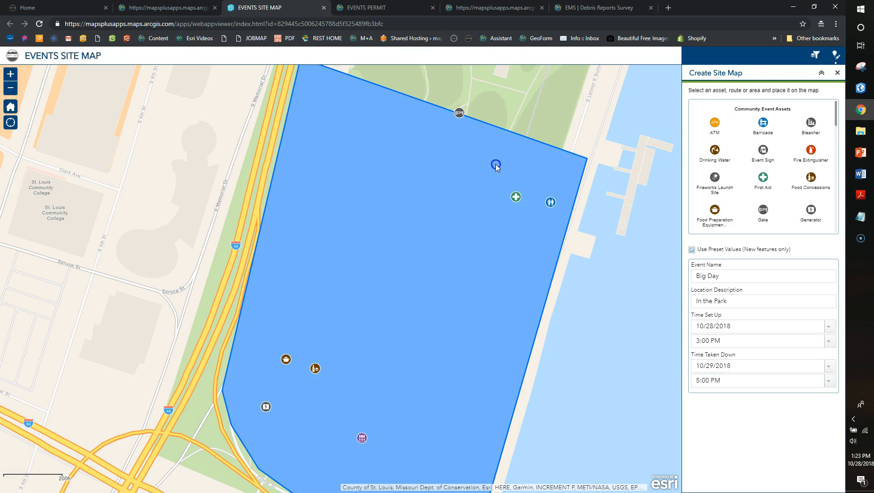
{"action": "left_click", "coordinate": [714, 124]}
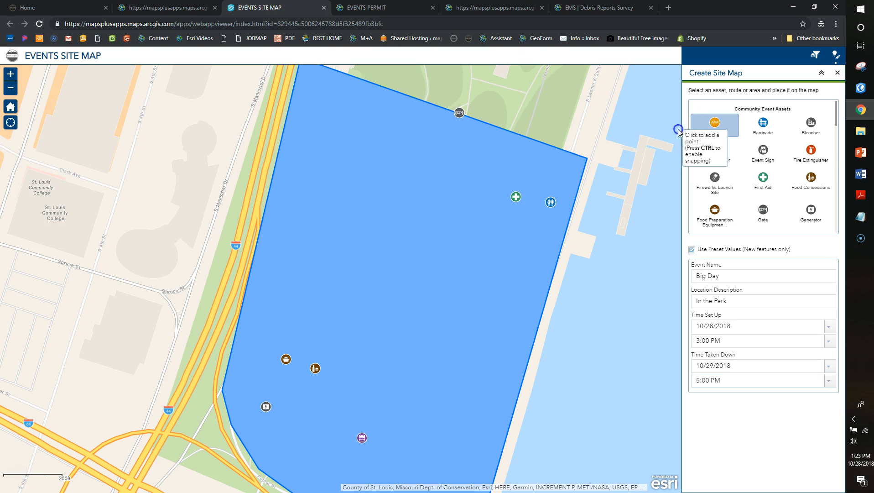
Place an ATM point near the top of the event polygon and save it
{"action": "left_click", "coordinate": [349, 136]}
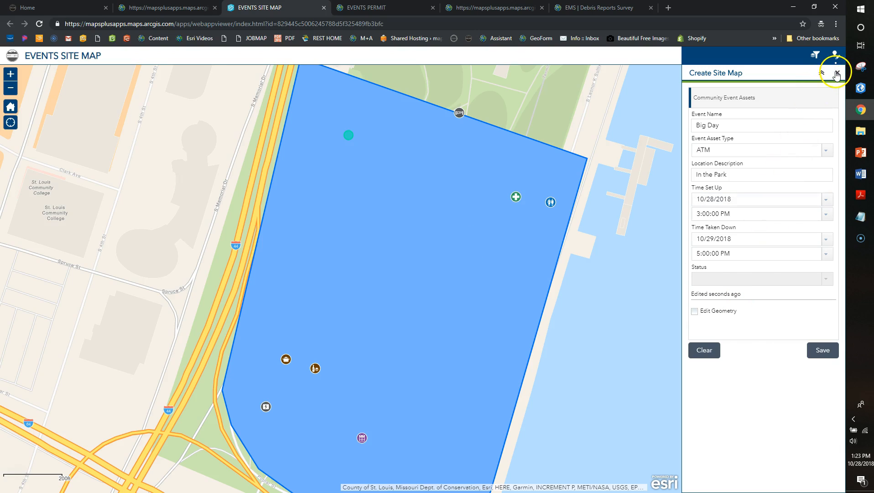
{"action": "left_click", "coordinate": [823, 351]}
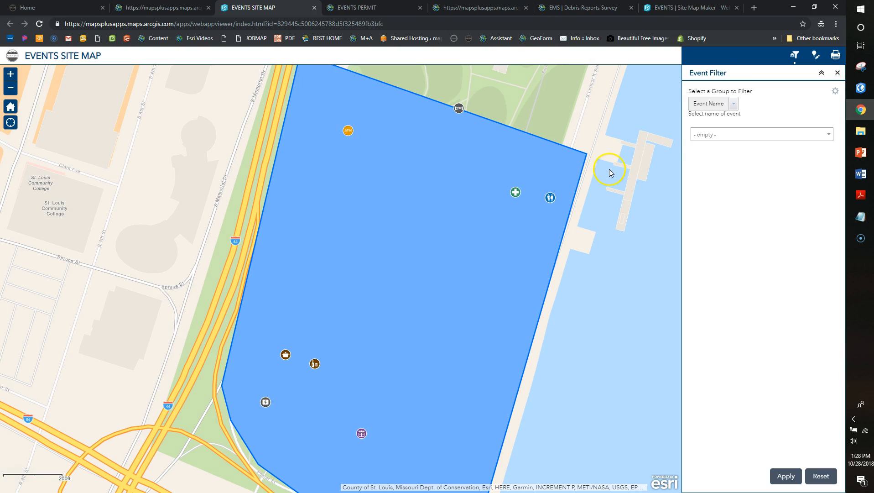
Recentre the map and set the print output to PDF with an A3 Portrait layout
{"action": "left_click_drag", "start_coordinate": [479, 214], "coordinate": [455, 204]}
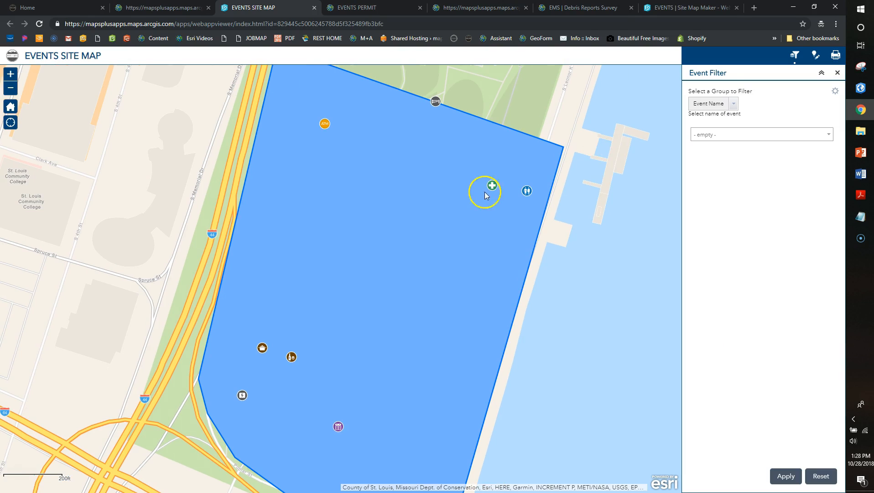
{"action": "left_click", "coordinate": [836, 56]}
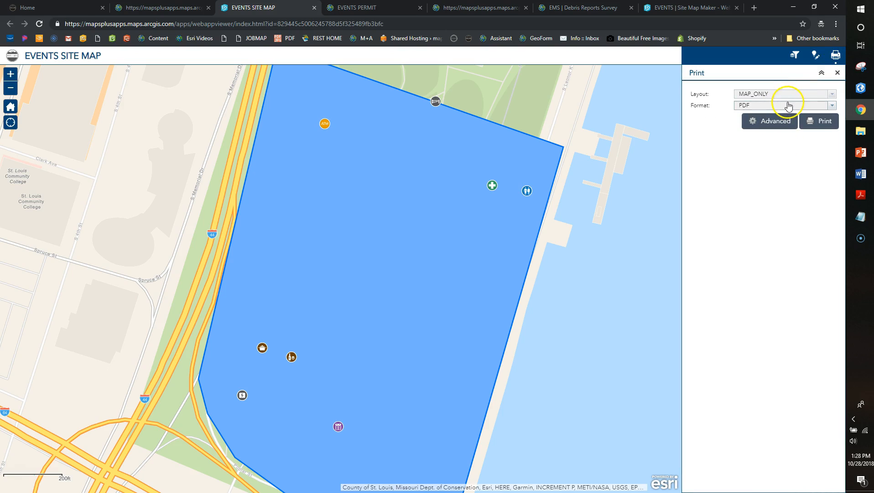
{"action": "left_click", "coordinate": [788, 106]}
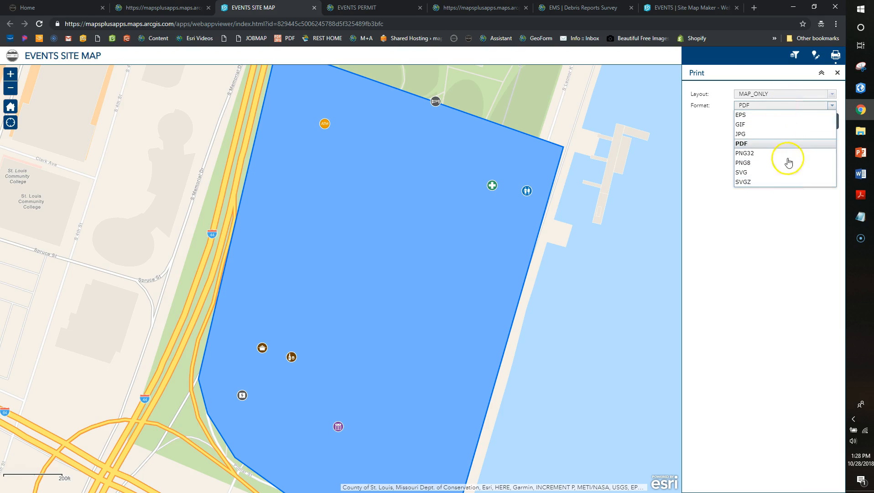
{"action": "left_click", "coordinate": [781, 143]}
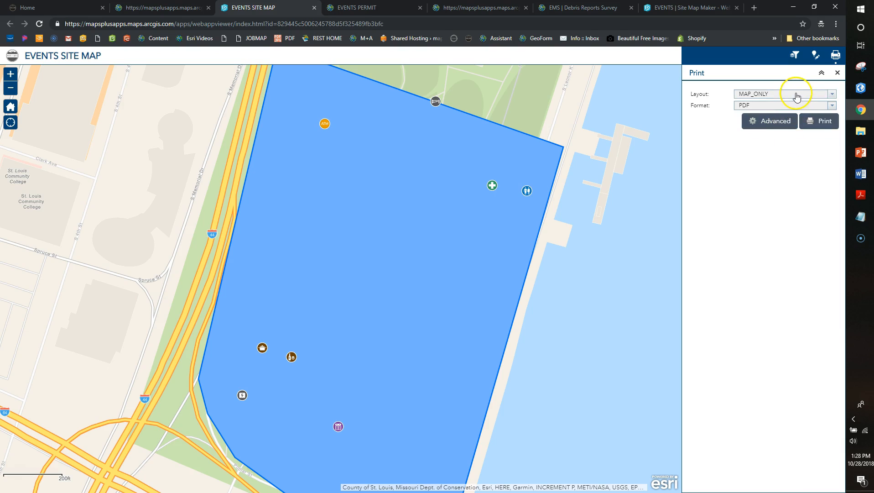
{"action": "left_click", "coordinate": [795, 93]}
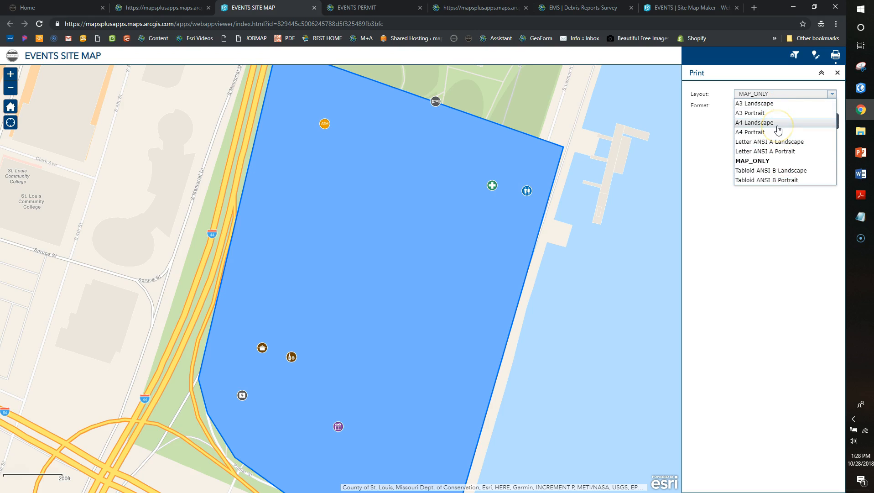
{"action": "left_click", "coordinate": [778, 133]}
{"action": "left_click", "coordinate": [783, 107]}
{"action": "left_click", "coordinate": [776, 109]}
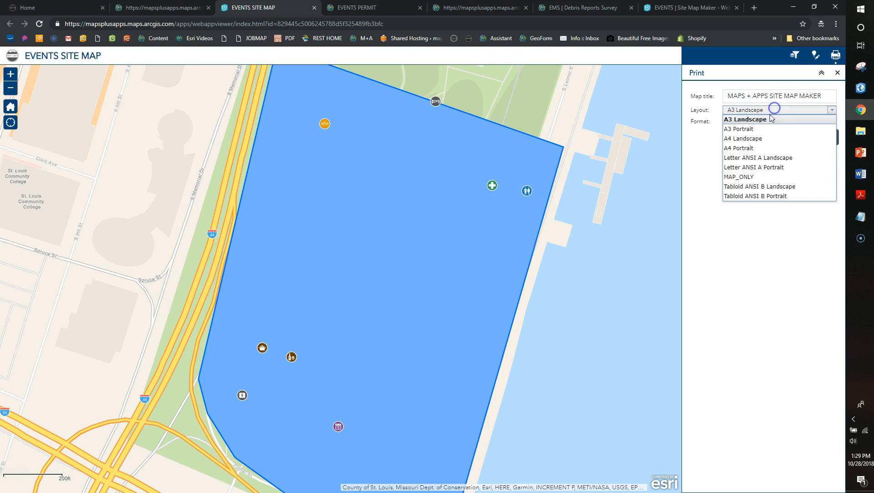
{"action": "left_click", "coordinate": [764, 131]}
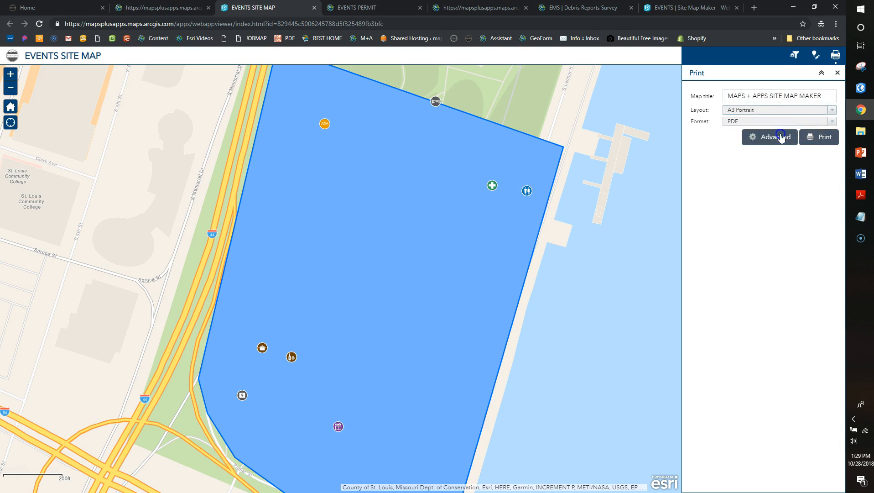
Enable Include attributes in Advanced options and print the MAPS + APPS SITE MAP MAKER PDF
{"action": "left_click", "coordinate": [775, 136]}
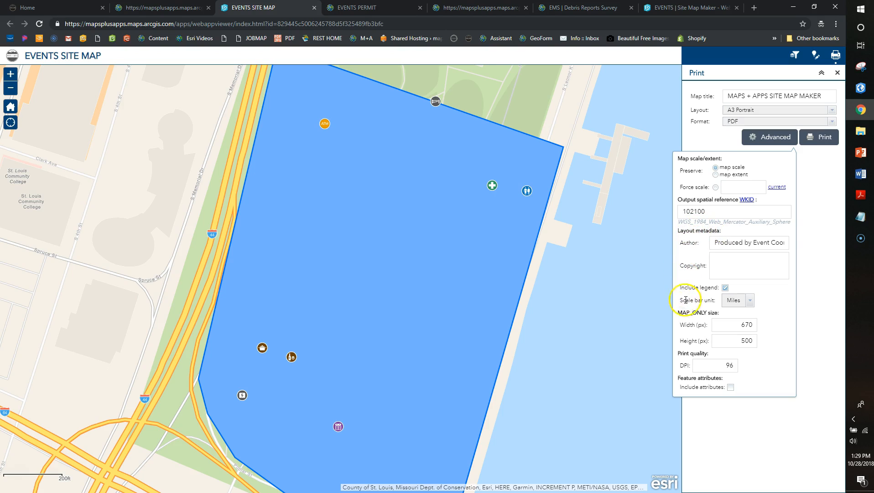
{"action": "left_click", "coordinate": [730, 388]}
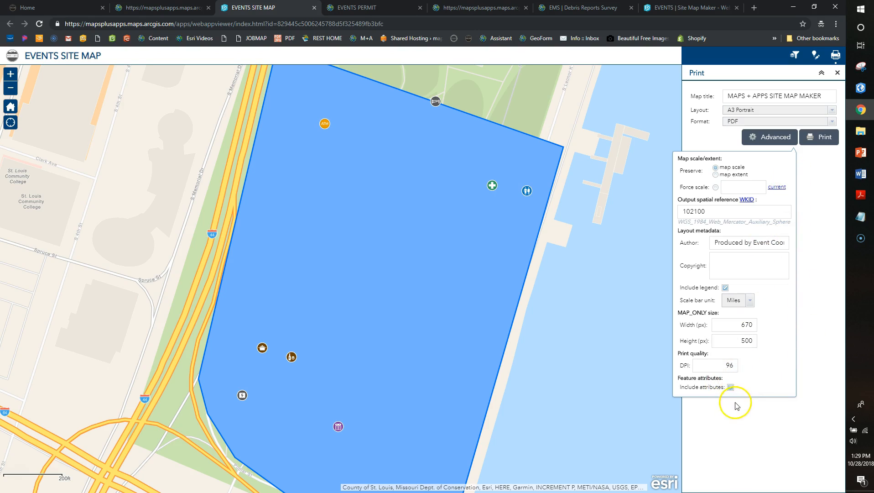
{"action": "left_click", "coordinate": [818, 138]}
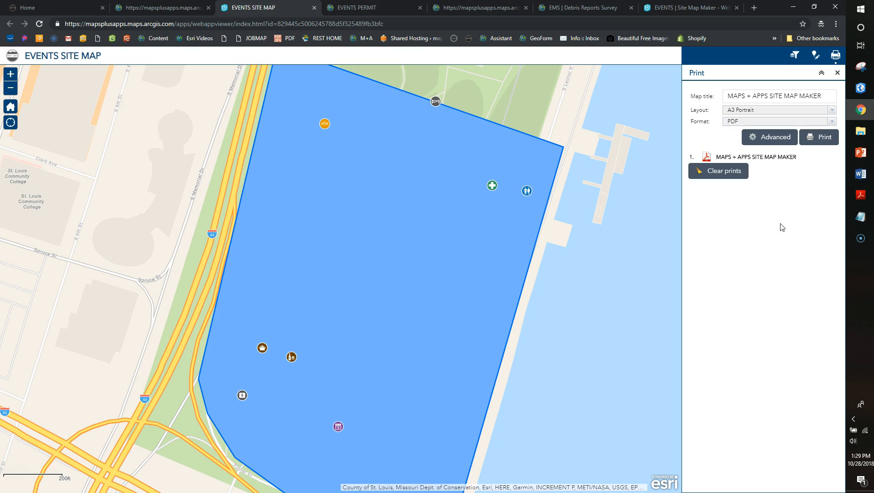
Open the printed site map PDF and check its event area, asset legend and 1:2,257 scale
{"action": "left_click", "coordinate": [760, 158]}
{"action": "left_click", "coordinate": [421, 184]}
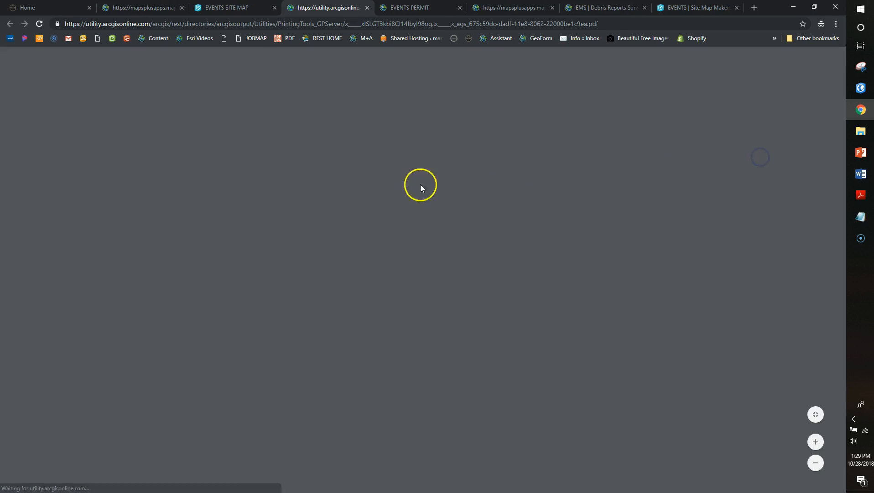
{"action": "scroll", "coordinate": [443, 238], "scroll_direction": "down", "scroll_amount": 3}
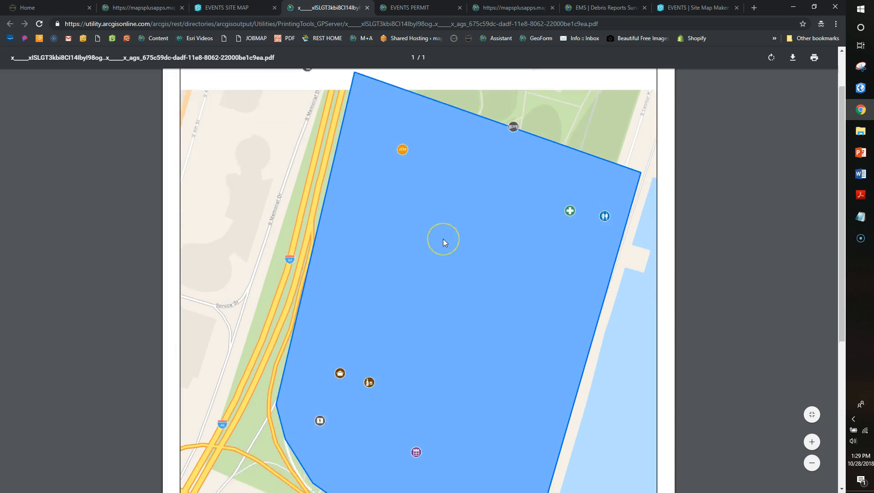
{"action": "scroll", "coordinate": [443, 238], "scroll_direction": "down", "scroll_amount": 3}
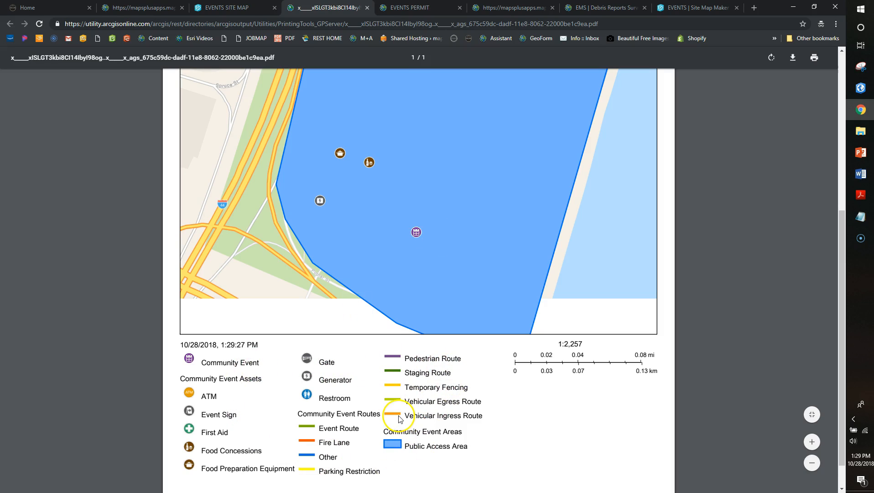
{"action": "scroll", "coordinate": [400, 417], "scroll_direction": "up", "scroll_amount": 4}
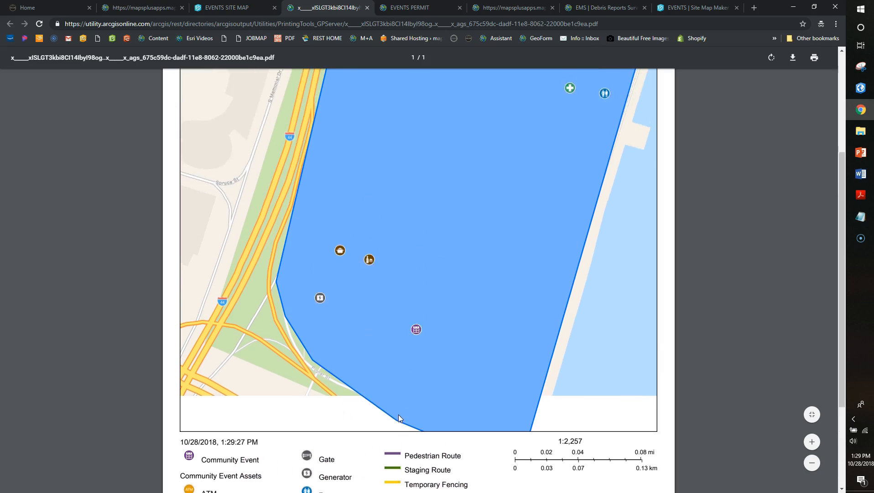
{"action": "scroll", "coordinate": [398, 415], "scroll_direction": "up", "scroll_amount": 1}
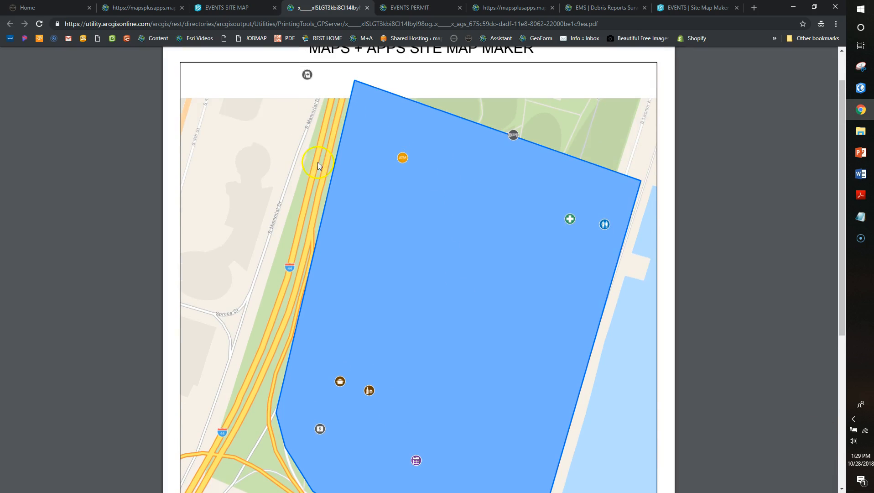
{"action": "scroll", "coordinate": [361, 143], "scroll_direction": "down", "scroll_amount": 3}
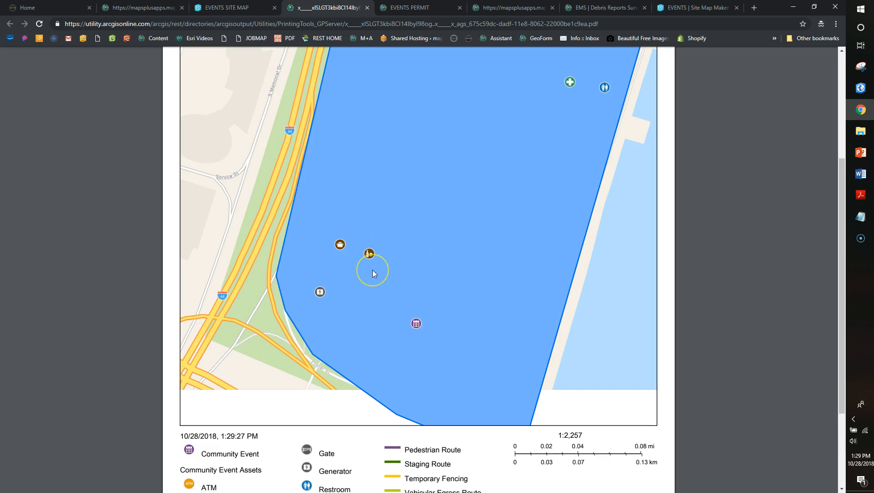
{"action": "scroll", "coordinate": [372, 270], "scroll_direction": "up", "scroll_amount": 4}
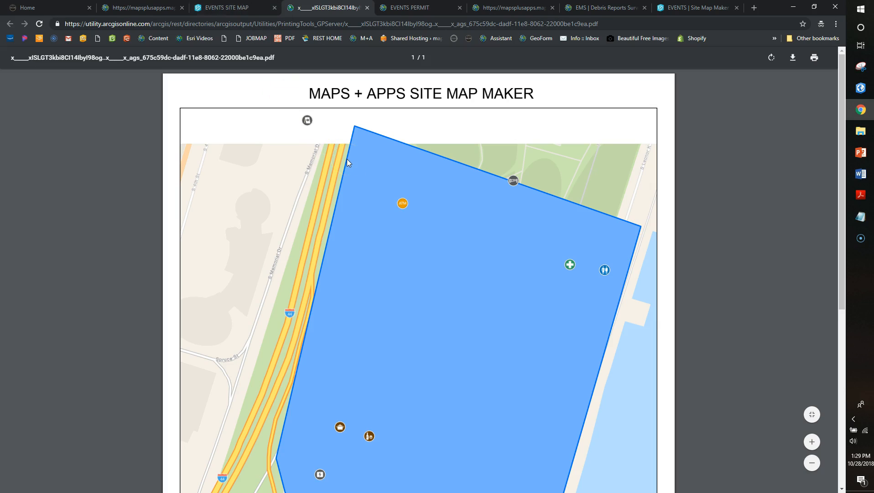
Move between the Site Map, PDF and Events Permit tabs, ending at the Attach Event Map field
{"action": "left_click", "coordinate": [232, 7]}
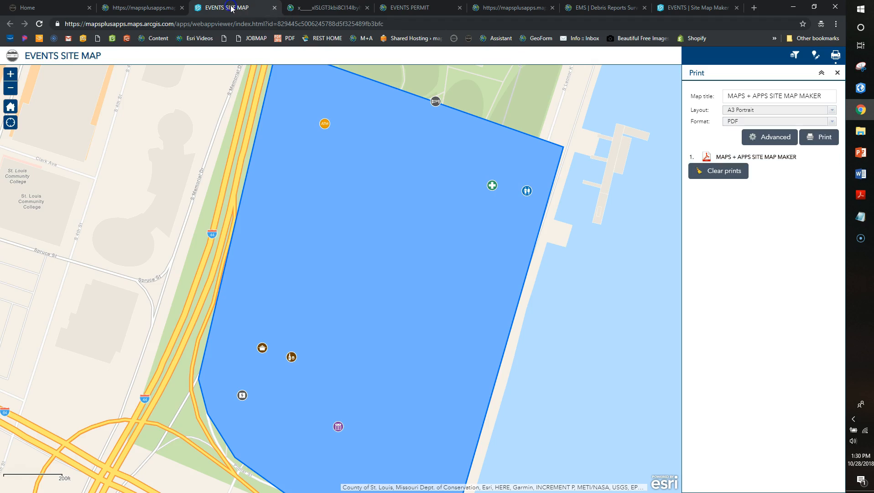
{"action": "left_click", "coordinate": [349, 7]}
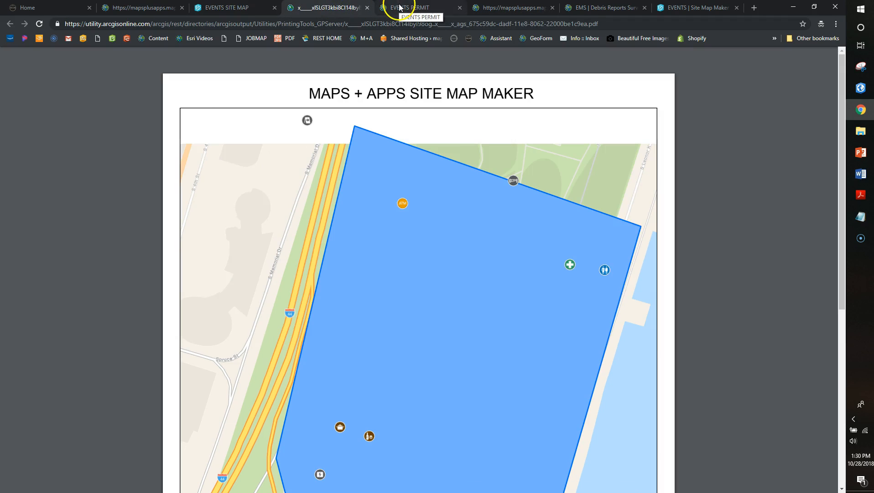
{"action": "left_click", "coordinate": [399, 7]}
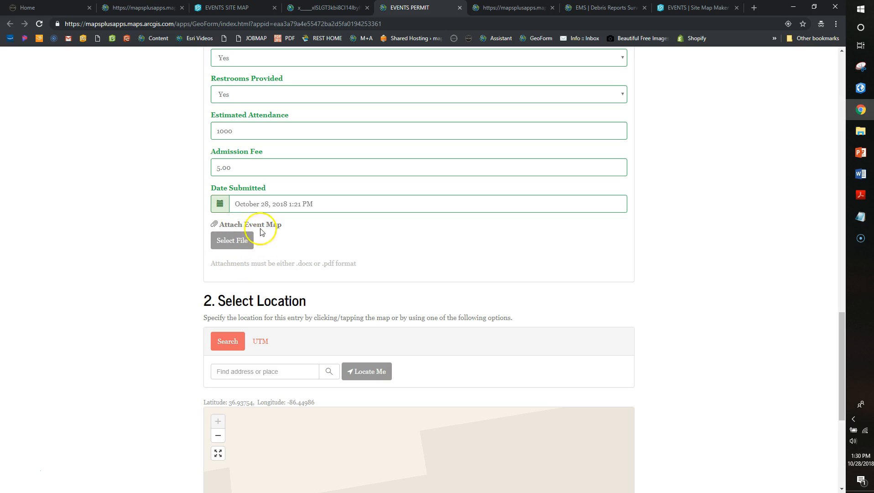
{"action": "left_click", "coordinate": [224, 7]}
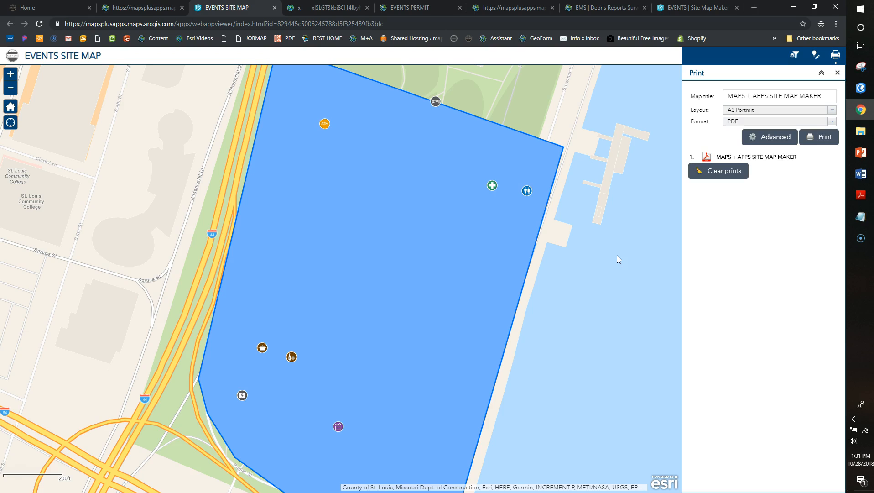
{"action": "left_click", "coordinate": [413, 8]}
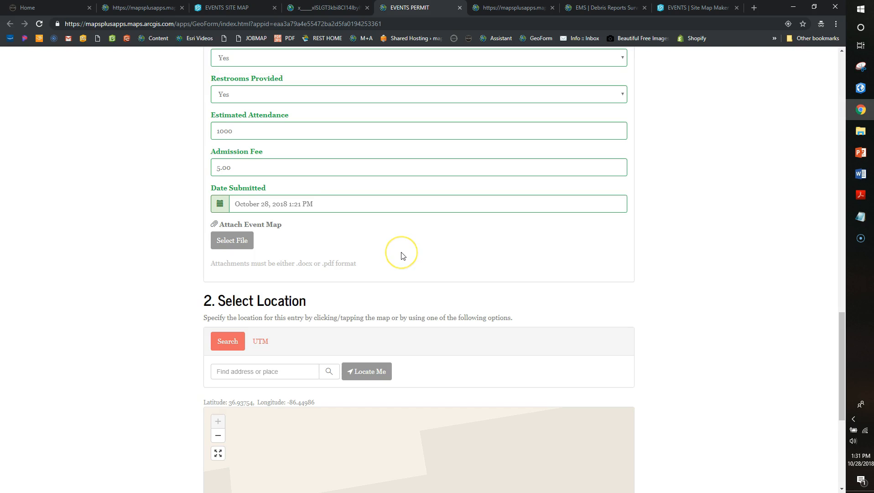
Submit the Events Permit entry, close the finished tabs, and launch the Events Coordinator app
{"action": "scroll", "coordinate": [400, 254], "scroll_direction": "down", "scroll_amount": 4}
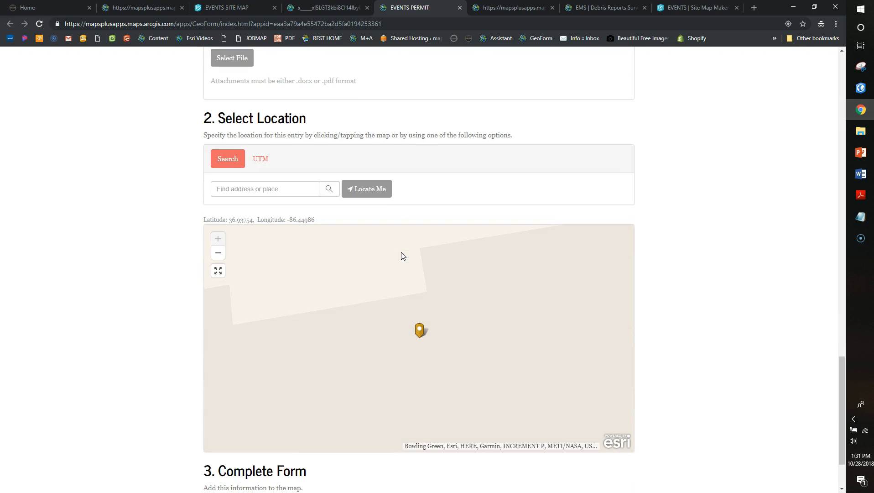
{"action": "scroll", "coordinate": [401, 253], "scroll_direction": "down", "scroll_amount": 2}
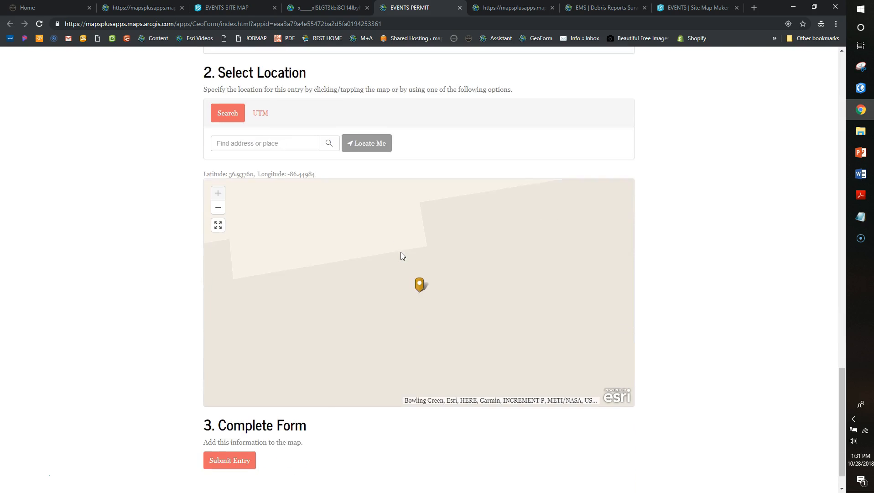
{"action": "left_click", "coordinate": [231, 422]}
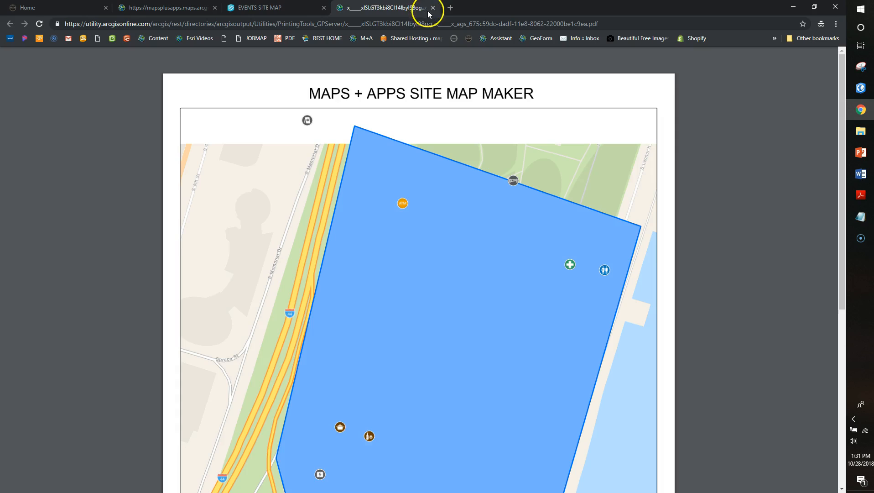
{"action": "left_click", "coordinate": [430, 11]}
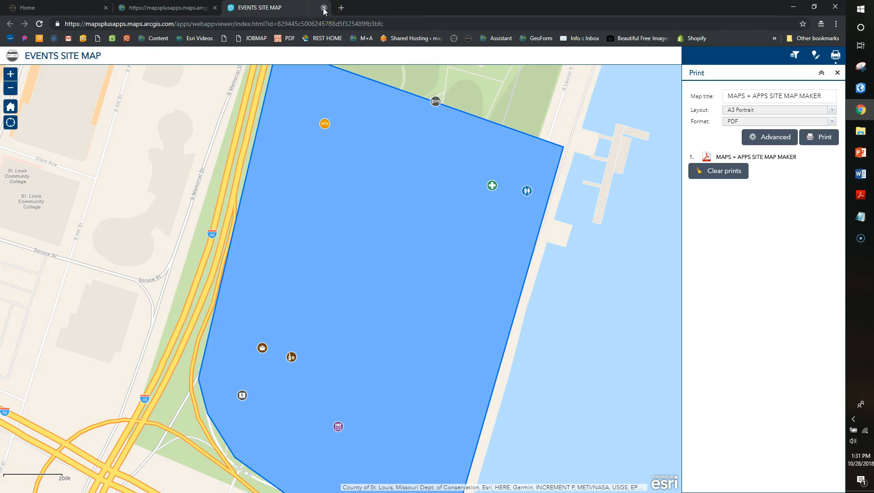
{"action": "left_click", "coordinate": [420, 215]}
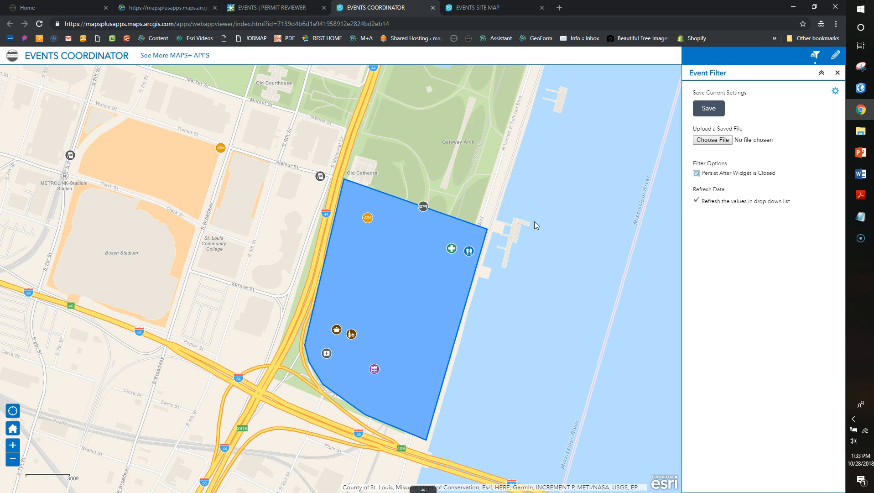
Pan the Coordinator map, then use My Location to zoom to the new event marker near Greenwood
{"action": "scroll", "coordinate": [510, 221], "scroll_direction": "down", "scroll_amount": 2}
{"action": "scroll", "coordinate": [517, 201], "scroll_direction": "down", "scroll_amount": 1}
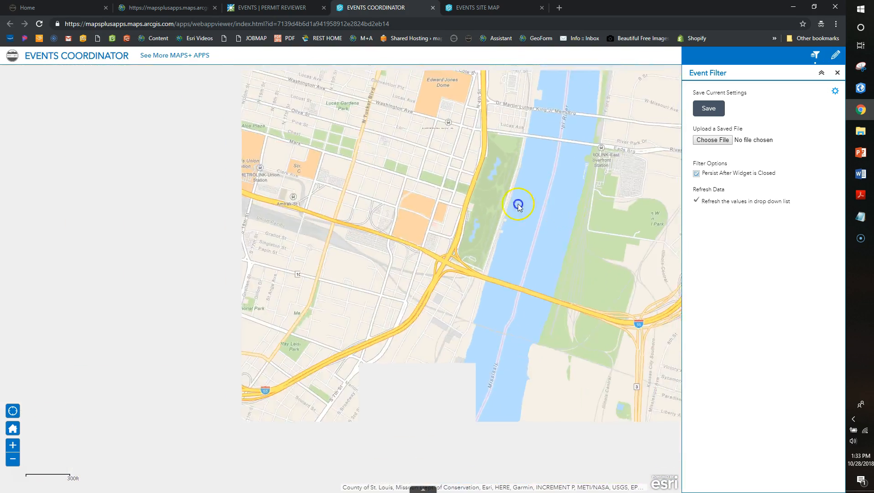
{"action": "scroll", "coordinate": [357, 197], "scroll_direction": "down", "scroll_amount": 2}
{"action": "left_click_drag", "start_coordinate": [385, 169], "coordinate": [418, 228]}
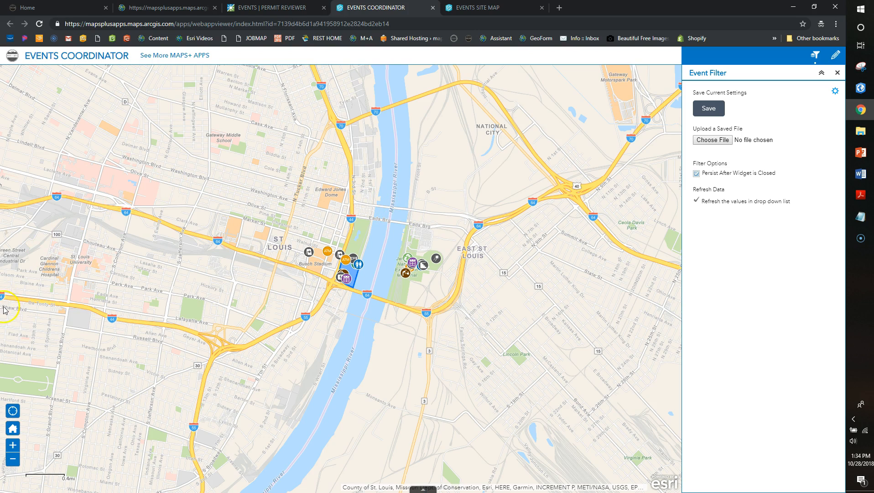
{"action": "left_click", "coordinate": [13, 410]}
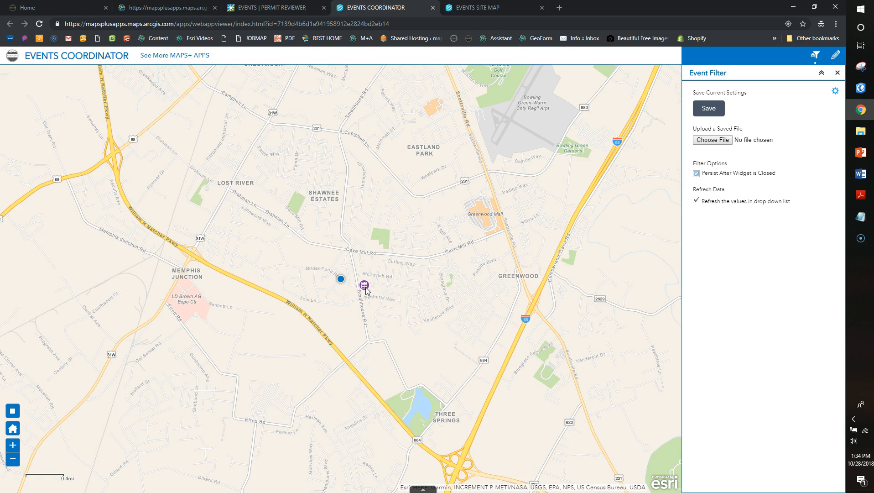
Open the new Big Day event's details and start editing it in Smart Editor
{"action": "left_click", "coordinate": [364, 287]}
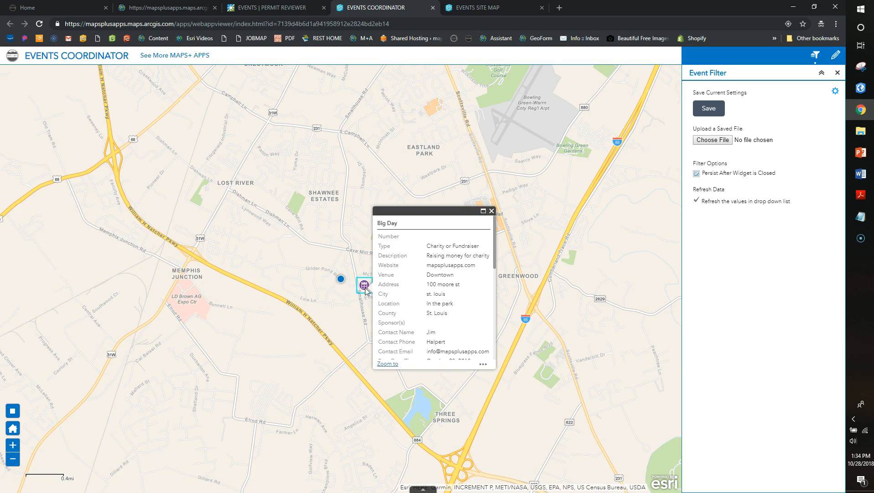
{"action": "left_click_drag", "start_coordinate": [495, 246], "coordinate": [477, 235]}
{"action": "left_click", "coordinate": [482, 365]}
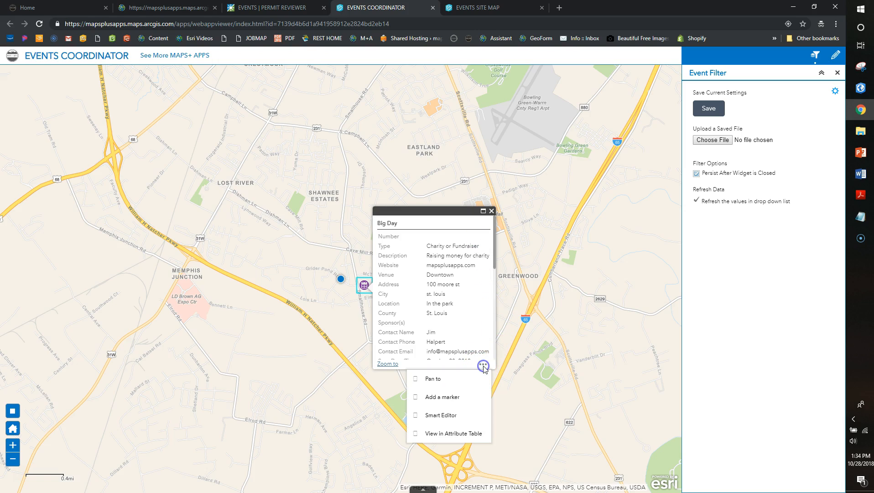
{"action": "left_click", "coordinate": [449, 414]}
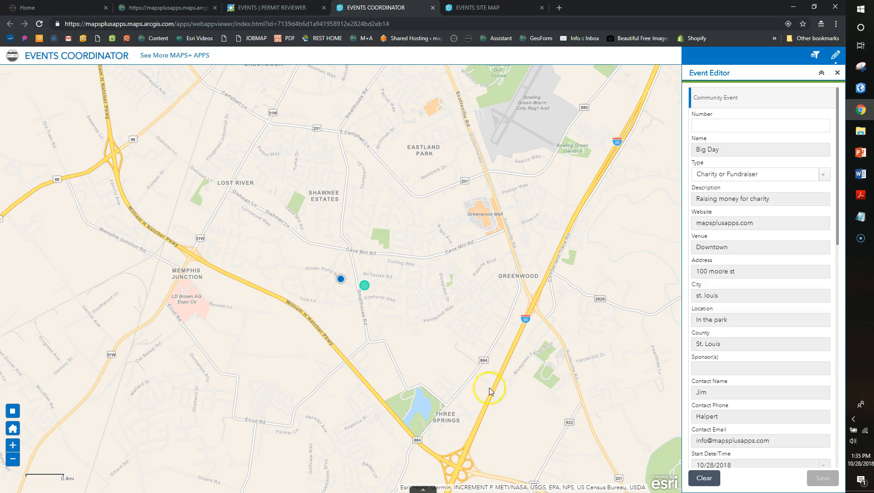
Enter event number 001 and keep the type as Charity or Fundraiser
{"action": "left_click", "coordinate": [719, 126]}
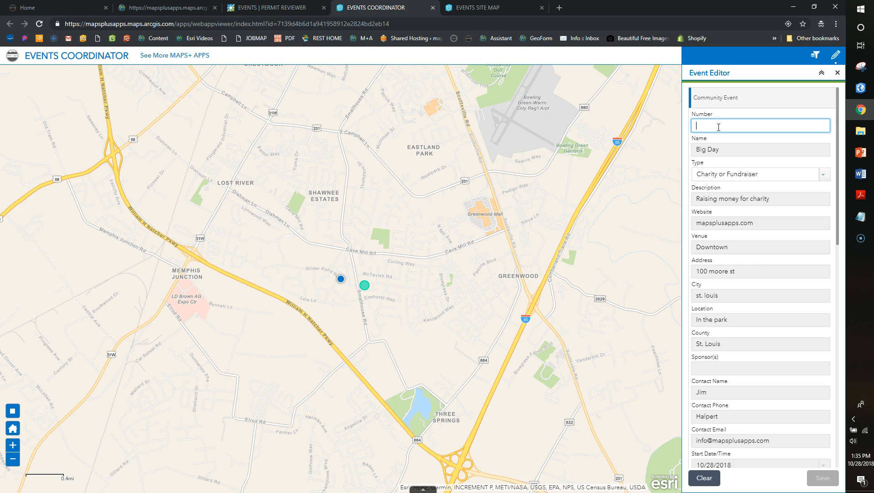
{"action": "scroll", "coordinate": [719, 128], "scroll_direction": "down", "scroll_amount": 2}
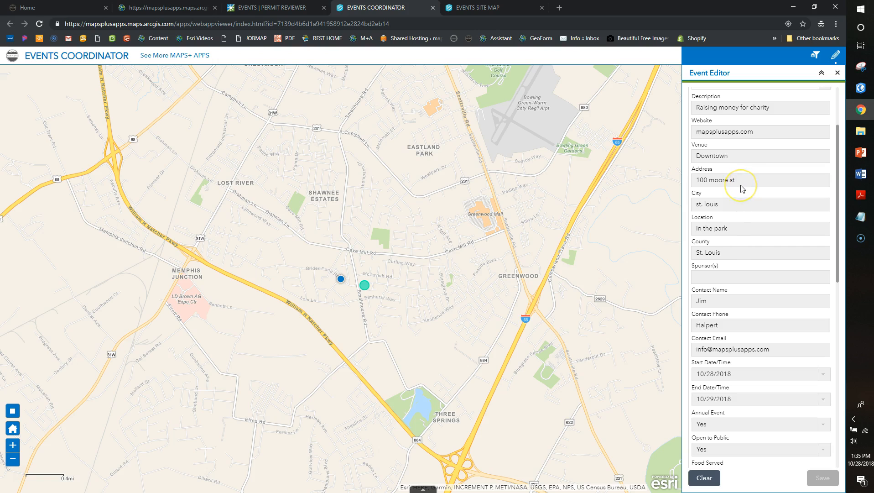
{"action": "scroll", "coordinate": [742, 188], "scroll_direction": "down", "scroll_amount": 10}
{"action": "scroll", "coordinate": [775, 275], "scroll_direction": "up", "scroll_amount": 8}
{"action": "scroll", "coordinate": [774, 275], "scroll_direction": "up", "scroll_amount": 4}
{"action": "left_click", "coordinate": [732, 126]}
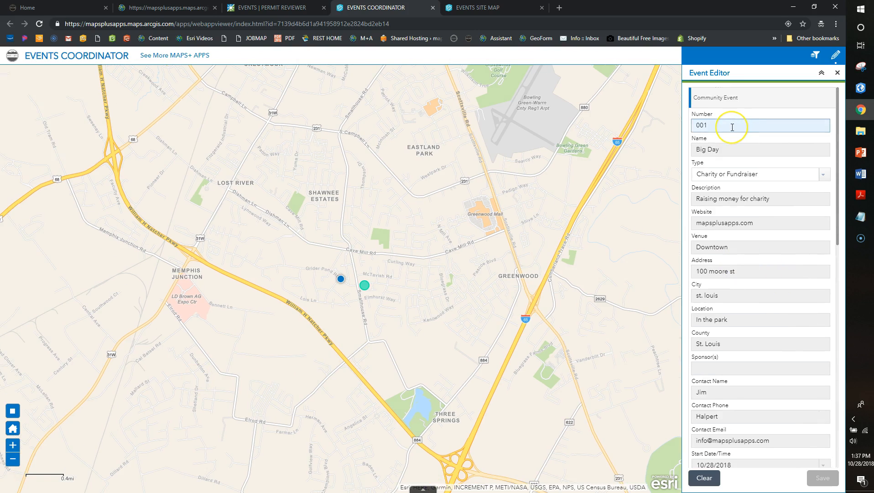
{"action": "scroll", "coordinate": [742, 146], "scroll_direction": "down", "scroll_amount": 1}
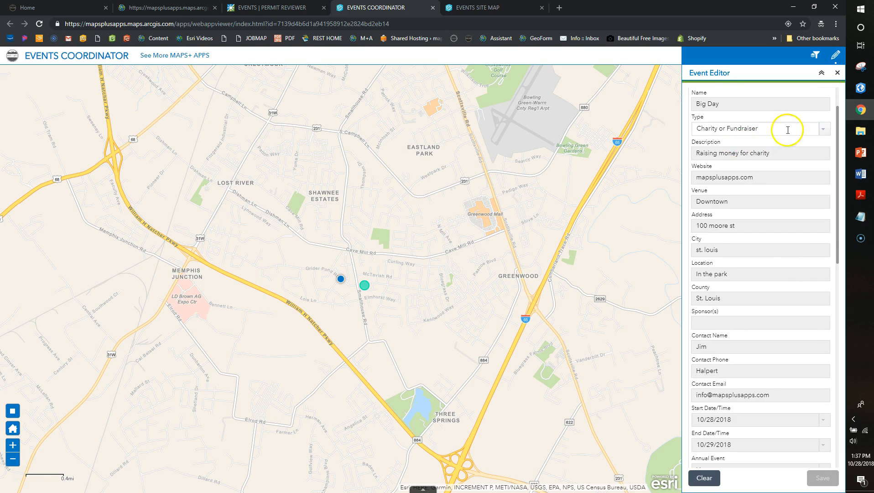
{"action": "left_click", "coordinate": [823, 129]}
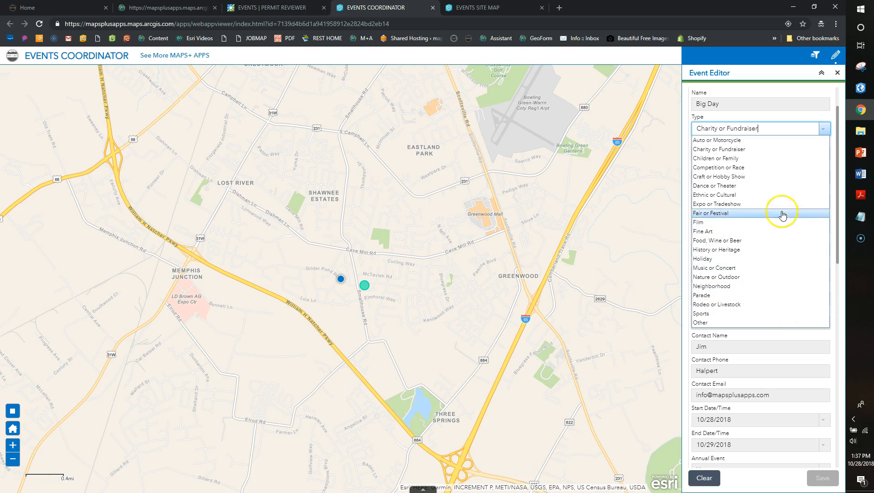
{"action": "left_click", "coordinate": [783, 129]}
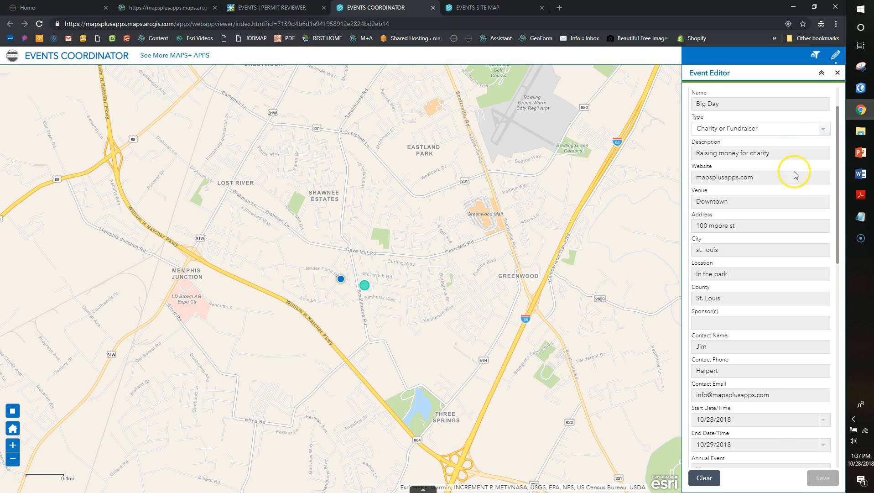
Change the permit status to Under Review and save the event
{"action": "scroll", "coordinate": [792, 180], "scroll_direction": "down", "scroll_amount": 1}
{"action": "scroll", "coordinate": [793, 180], "scroll_direction": "down", "scroll_amount": 3}
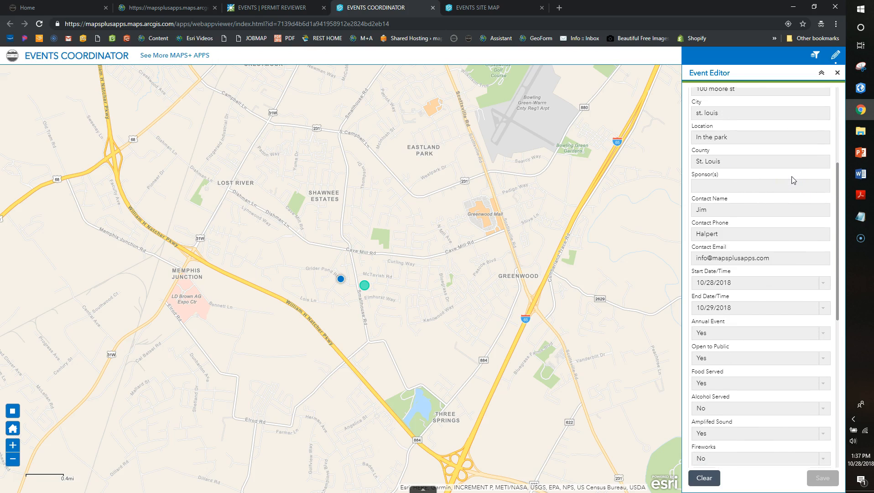
{"action": "scroll", "coordinate": [792, 180], "scroll_direction": "down", "scroll_amount": 6}
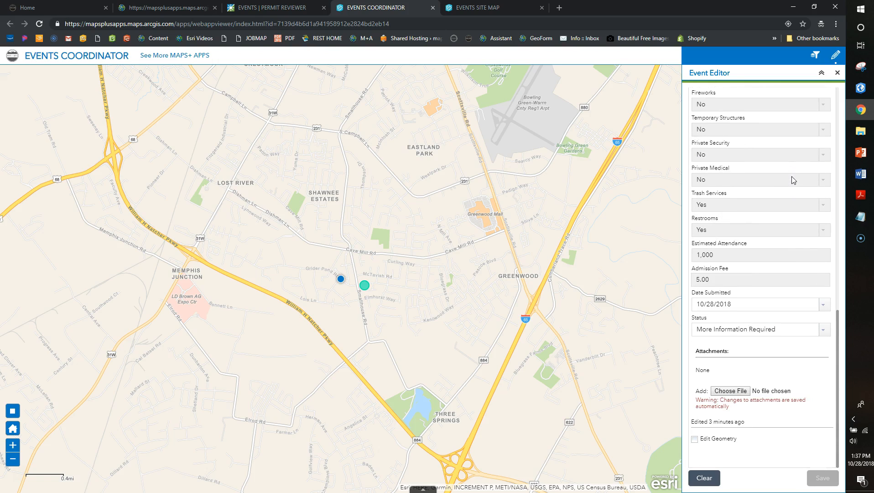
{"action": "left_click", "coordinate": [823, 329]}
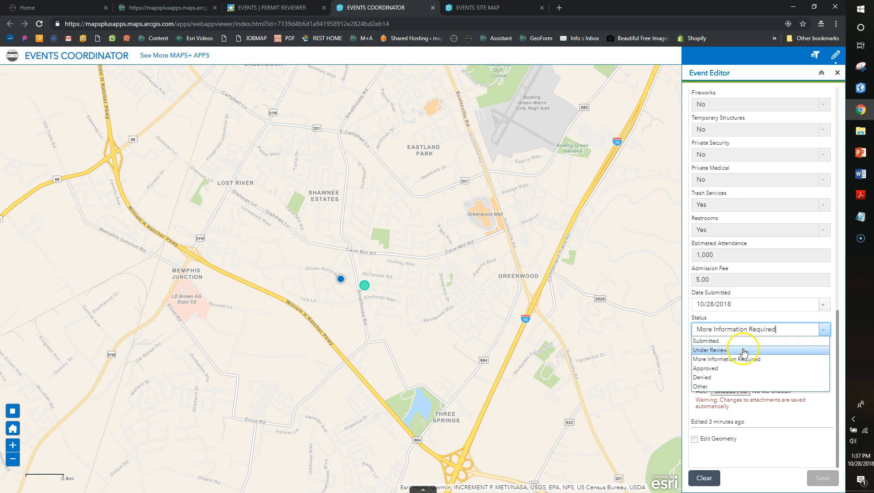
{"action": "left_click", "coordinate": [744, 361]}
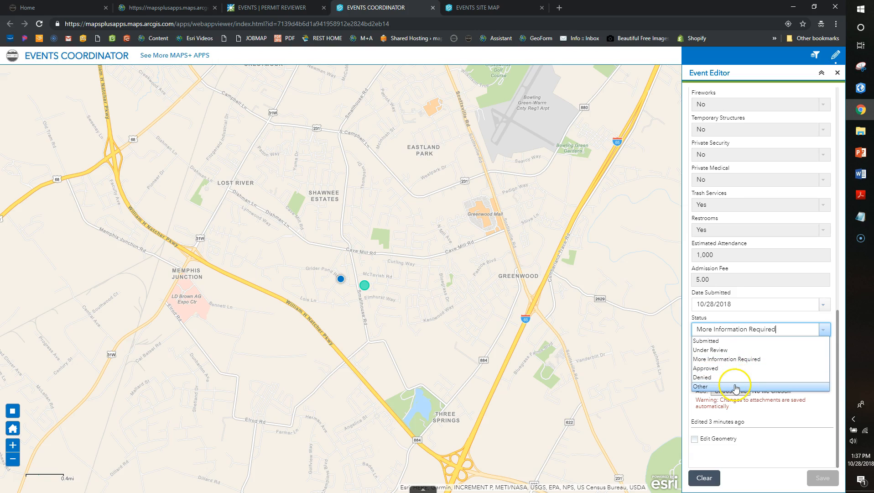
{"action": "left_click", "coordinate": [730, 350]}
{"action": "left_click", "coordinate": [825, 475]}
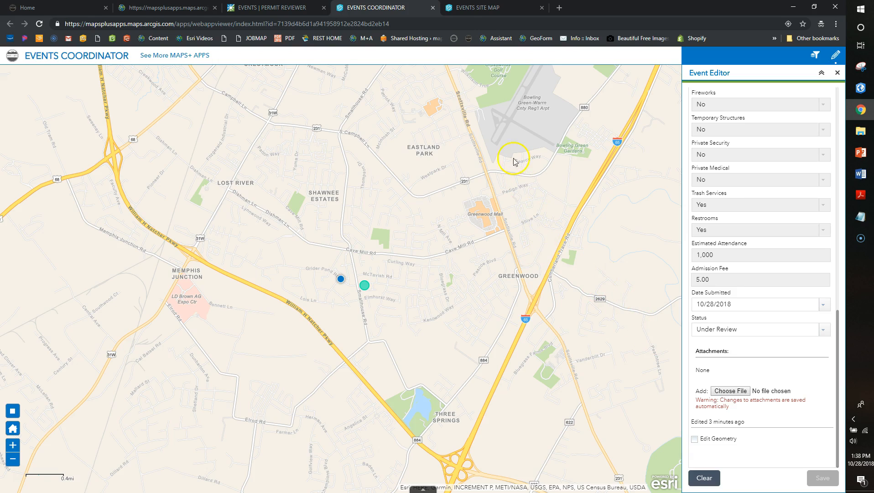
Close the Permit Reviewer, Coordinator and Site Map tabs, then launch a fresh Events Permit Reviewer from the gallery
{"action": "left_click", "coordinate": [295, 6]}
{"action": "left_click", "coordinate": [187, 5]}
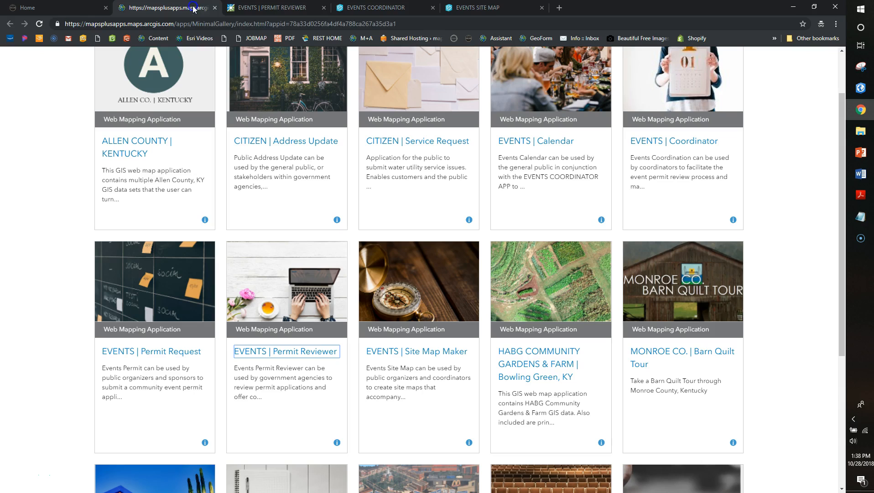
{"action": "left_click", "coordinate": [324, 8]}
{"action": "left_click", "coordinate": [324, 8]}
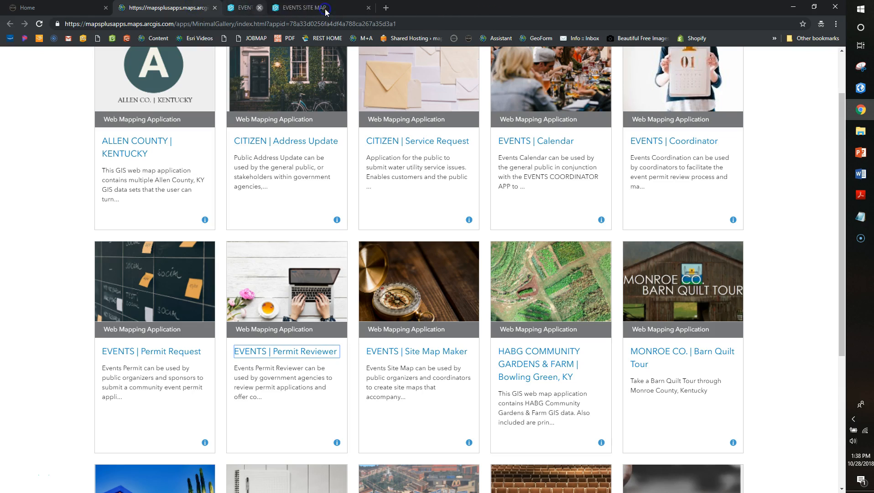
{"action": "left_click", "coordinate": [323, 9]}
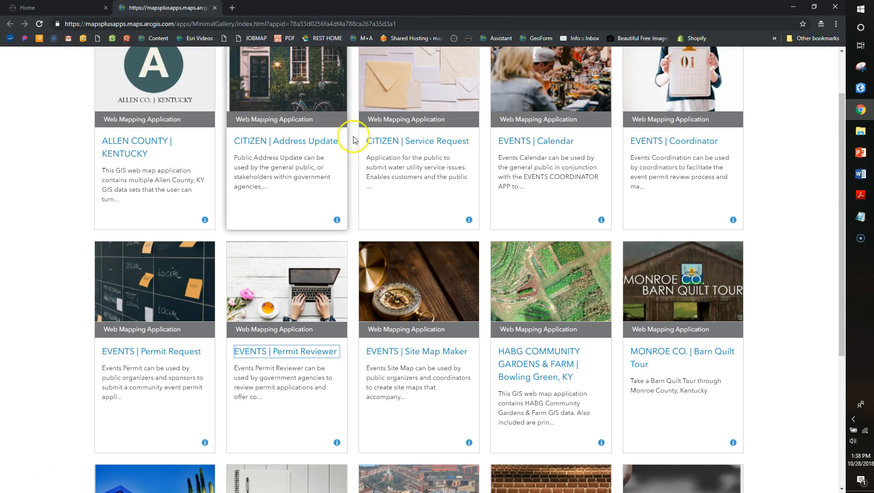
{"action": "left_click", "coordinate": [279, 350]}
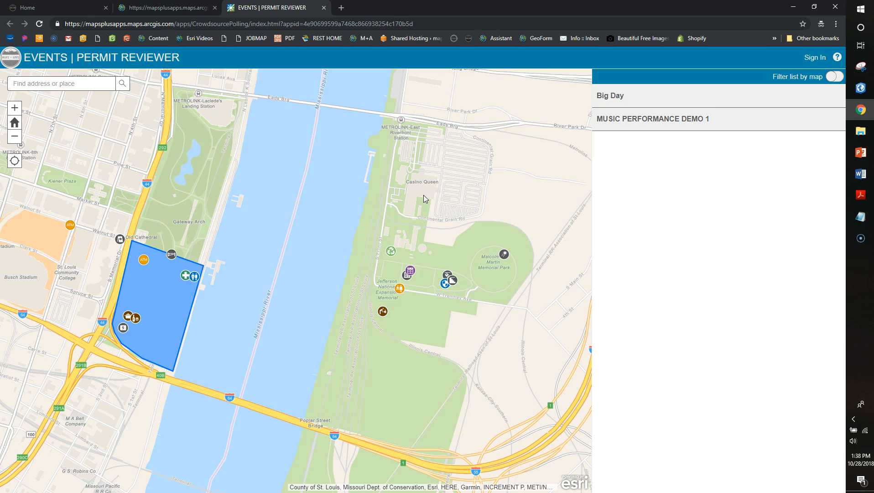
Check Big Day's details, then open Music Performance Demo 1 and zoom the map onto its park
{"action": "left_click", "coordinate": [622, 106]}
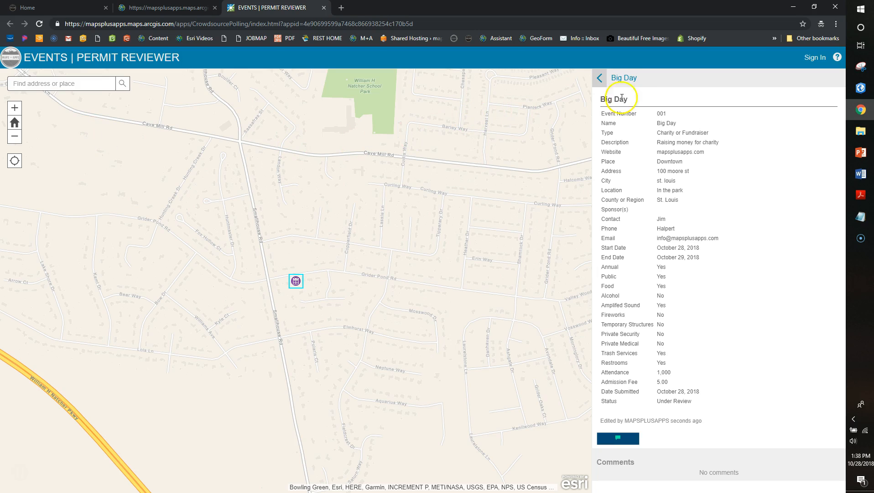
{"action": "left_click", "coordinate": [600, 78]}
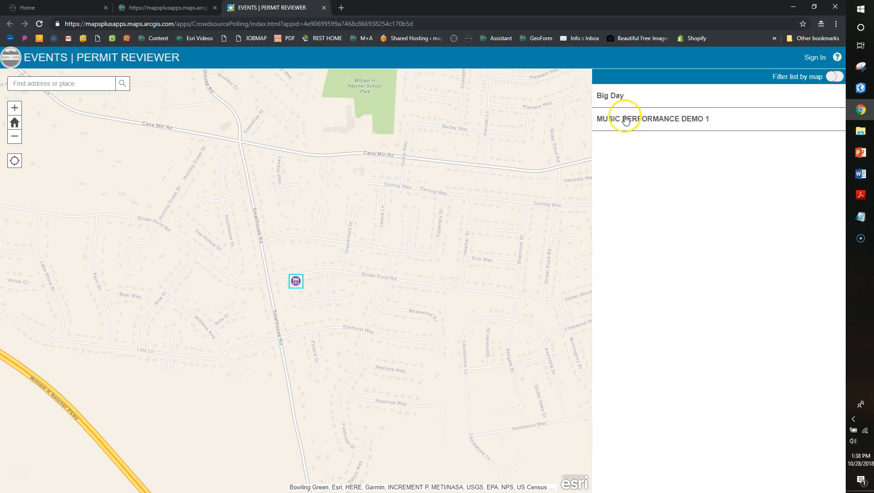
{"action": "left_click", "coordinate": [628, 119]}
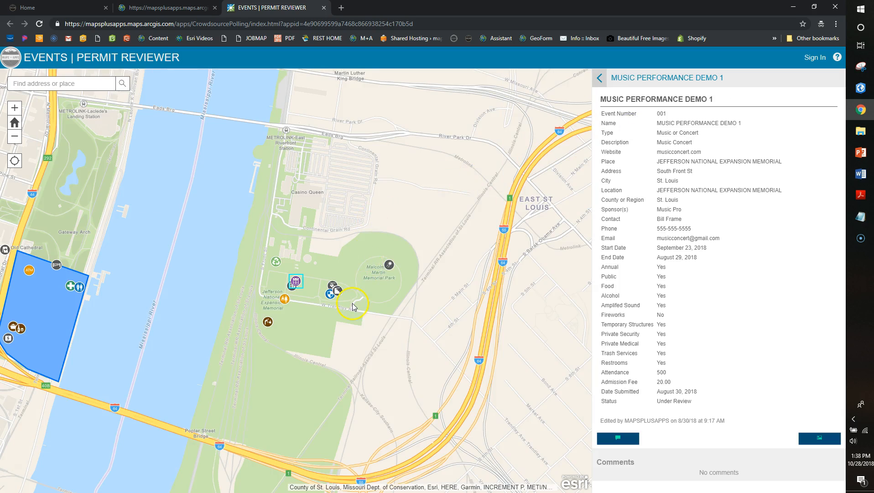
{"action": "scroll", "coordinate": [333, 305], "scroll_direction": "up", "scroll_amount": 2}
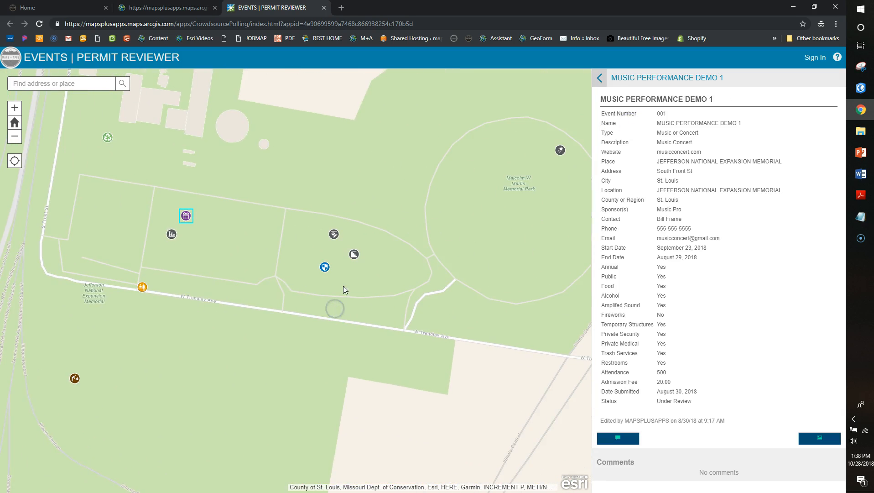
{"action": "left_click_drag", "start_coordinate": [334, 310], "coordinate": [325, 313]}
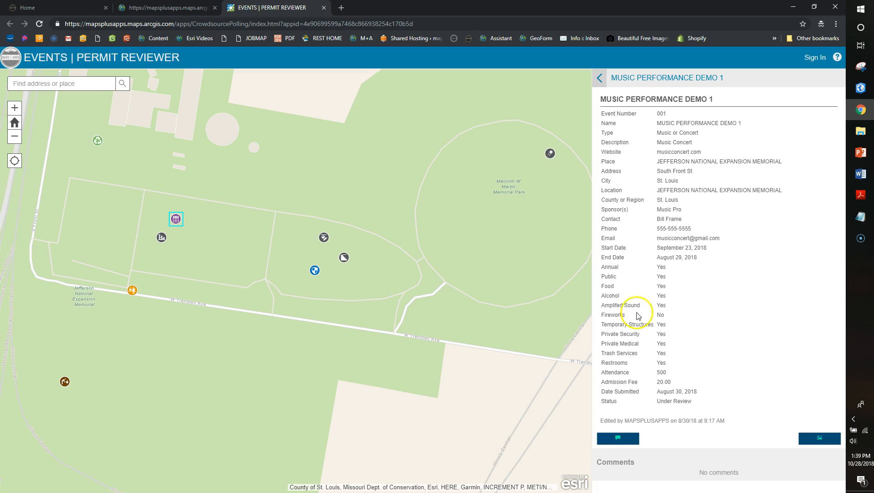
Start a review comment on Music Performance Demo 1 with EMS as the reviewing organisation
{"action": "left_click", "coordinate": [618, 439]}
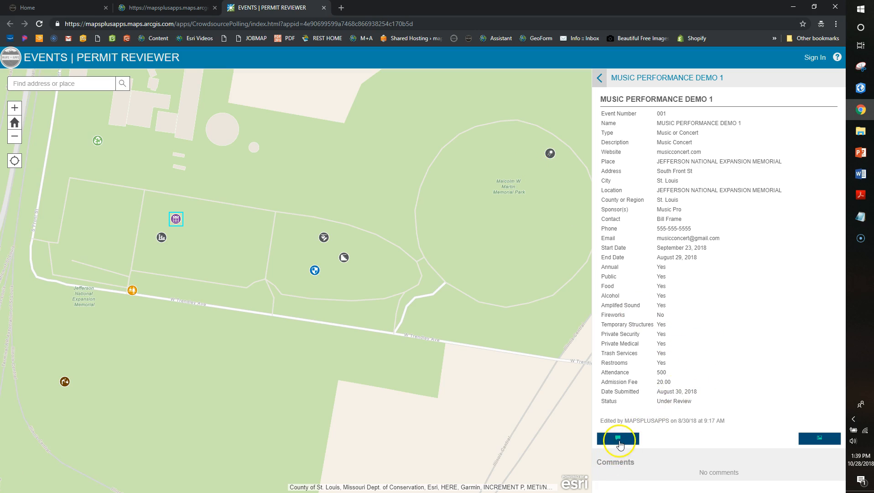
{"action": "left_click", "coordinate": [733, 311]}
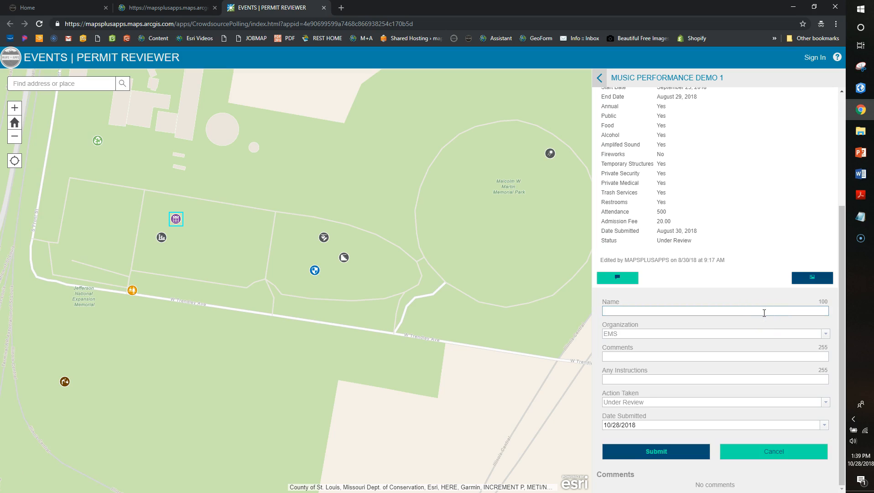
{"action": "left_click", "coordinate": [823, 336]}
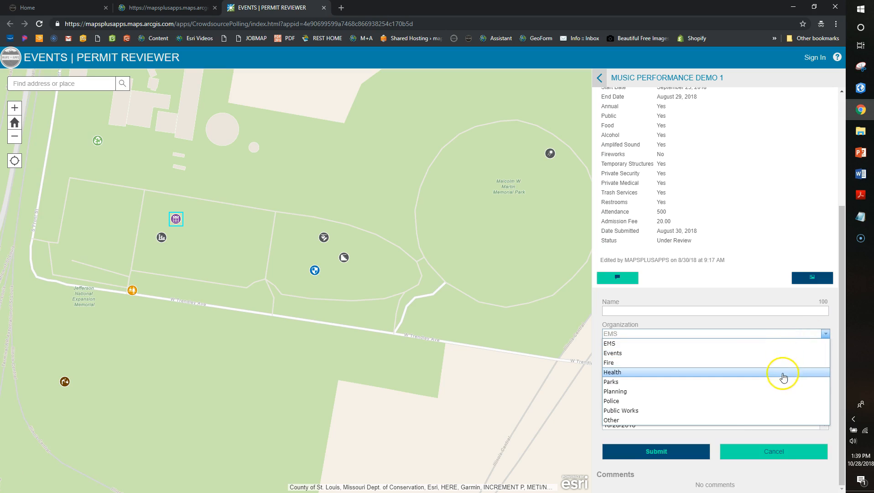
{"action": "left_click", "coordinate": [753, 325]}
{"action": "left_click", "coordinate": [763, 357]}
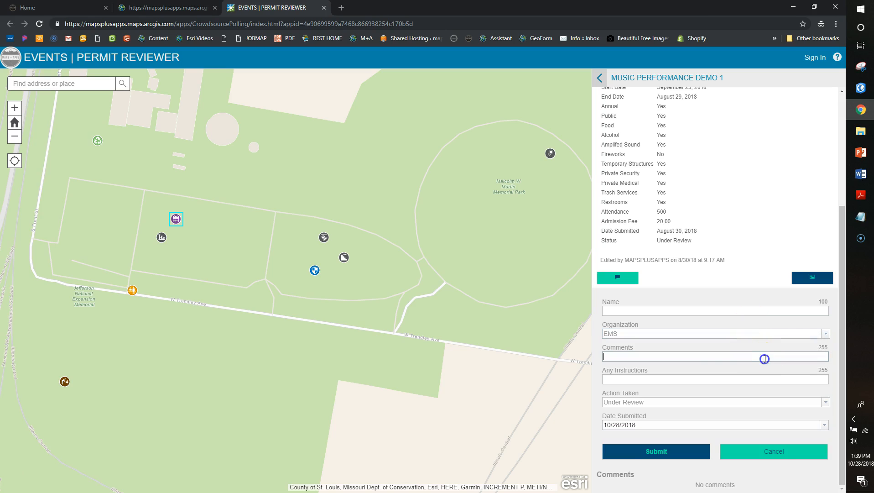
{"action": "left_click", "coordinate": [763, 357]}
{"action": "left_click", "coordinate": [825, 402]}
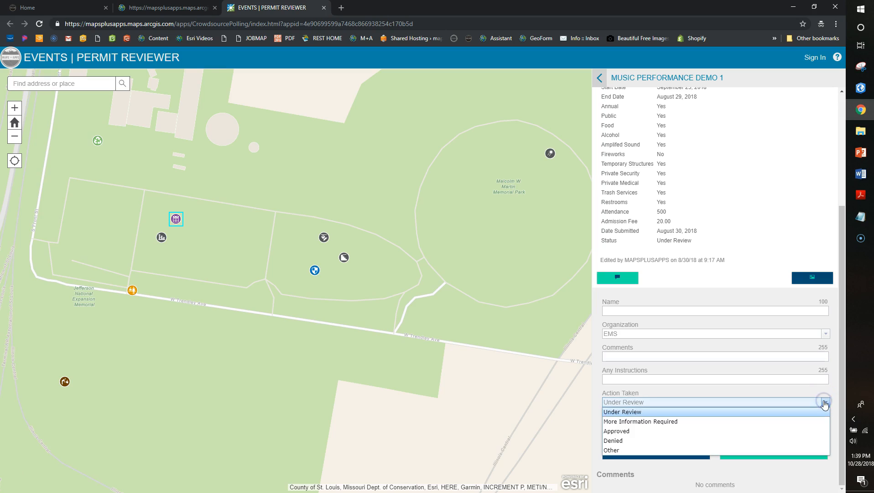
{"action": "left_click", "coordinate": [799, 393]}
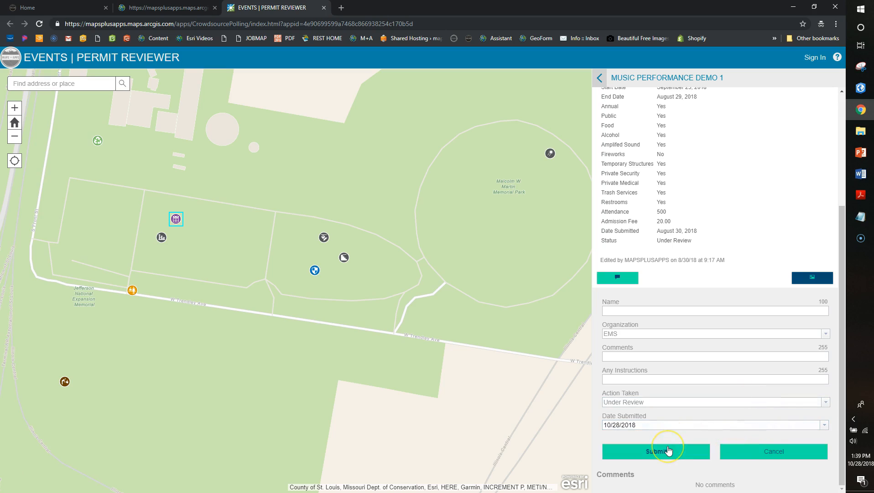
Enter the reviewer's name and set-up-sooner instructions, mark the action Approved, and submit the review
{"action": "left_click", "coordinate": [798, 313]}
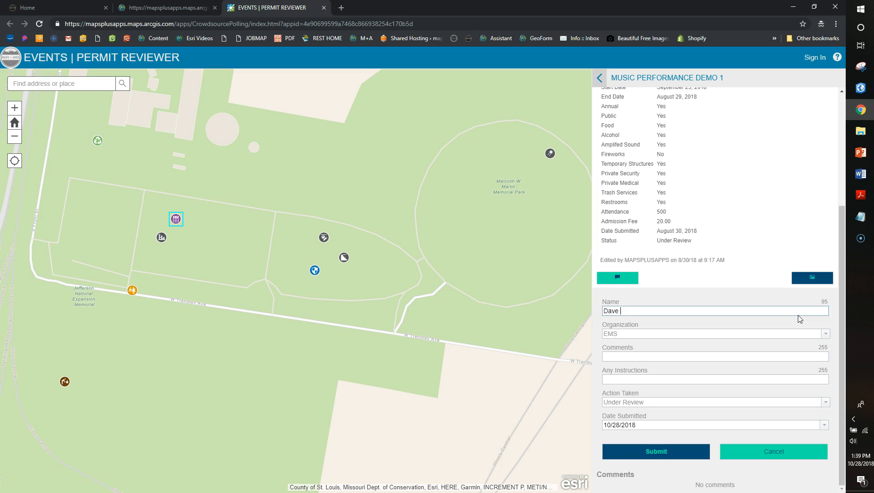
{"action": "key", "text": "Tab"}
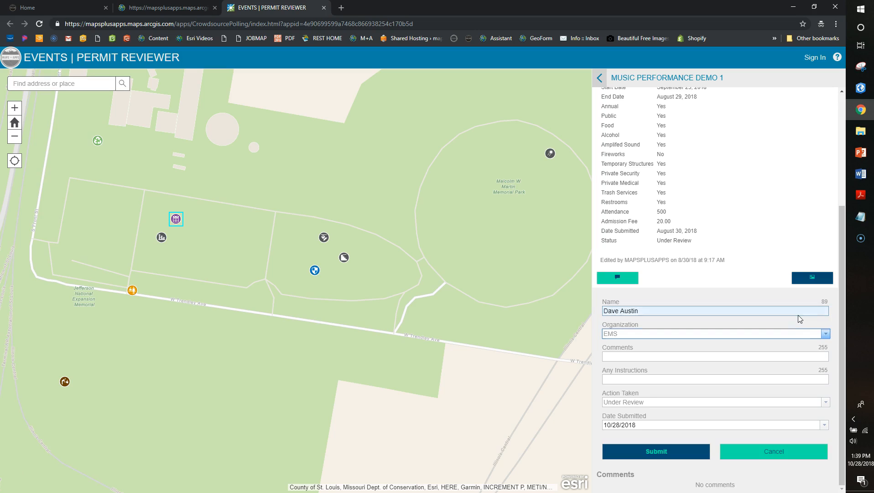
{"action": "left_click", "coordinate": [783, 357]}
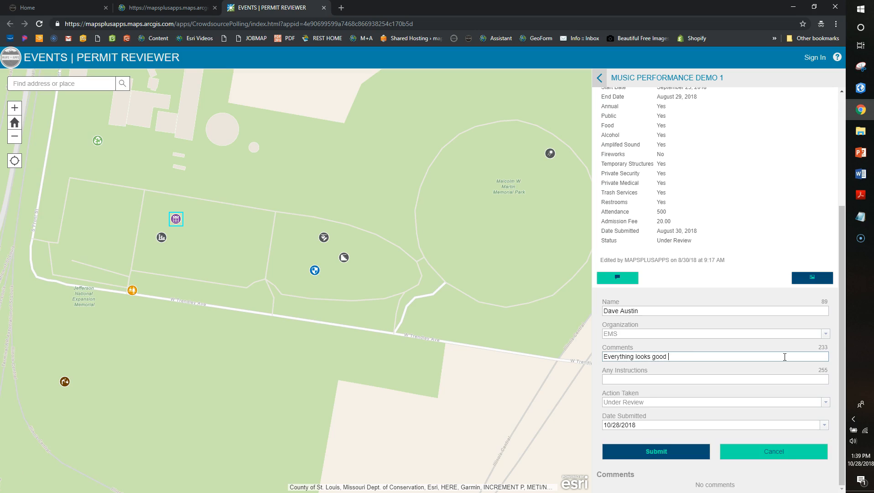
{"action": "left_click", "coordinate": [780, 378]}
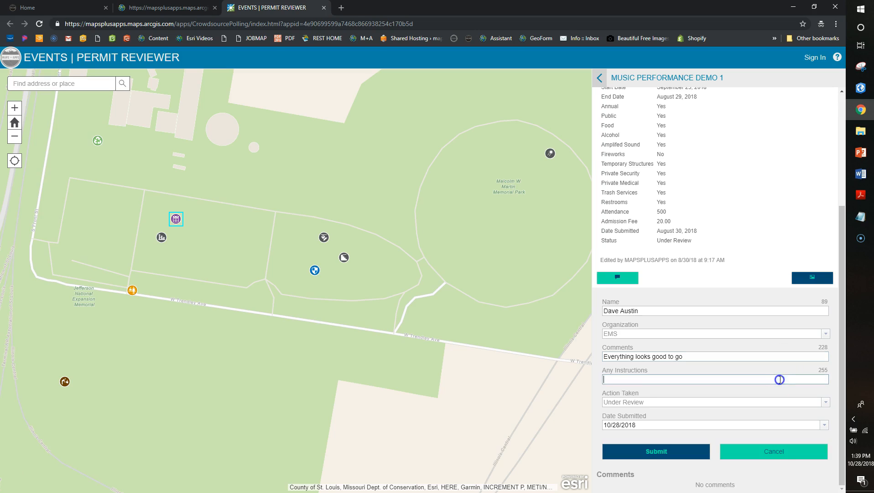
{"action": "type", "text": "Set-up should be thirty mi"}
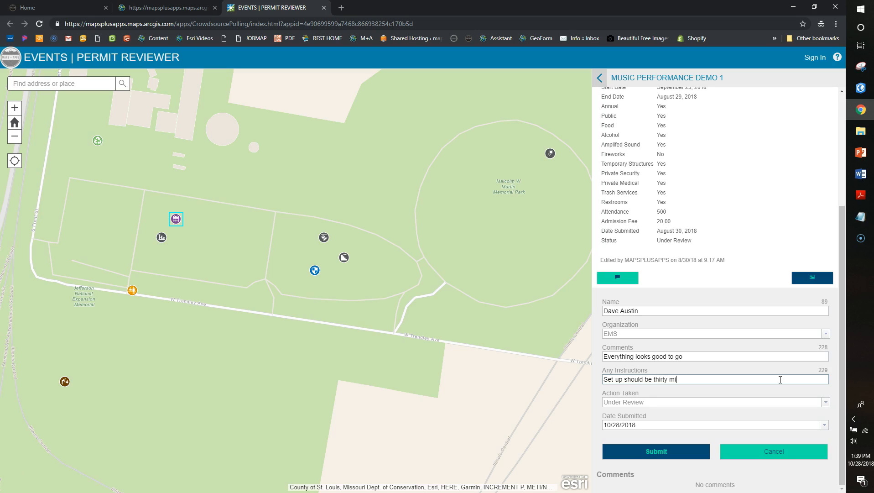
{"action": "key", "text": "Tab"}
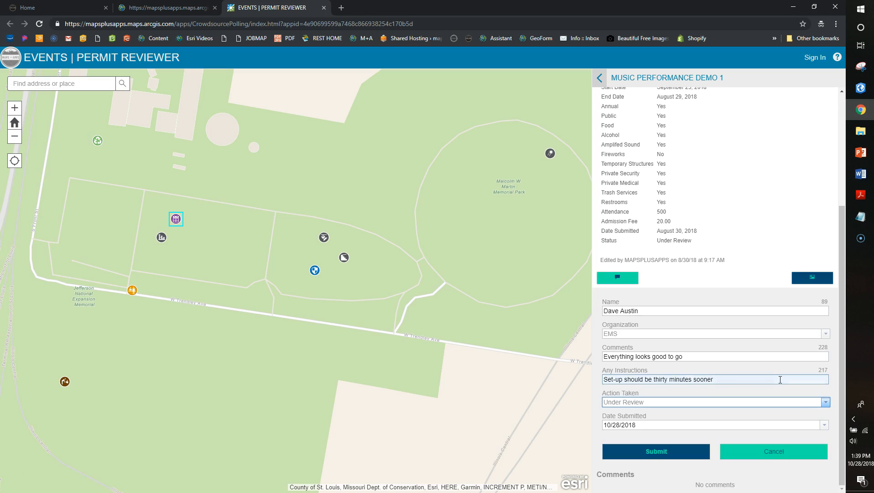
{"action": "left_click", "coordinate": [825, 402]}
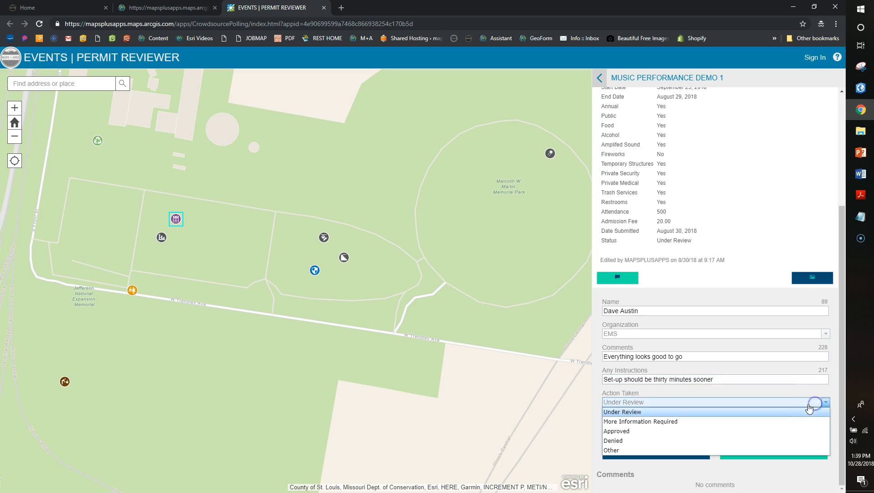
{"action": "left_click", "coordinate": [780, 431]}
{"action": "left_click", "coordinate": [724, 449]}
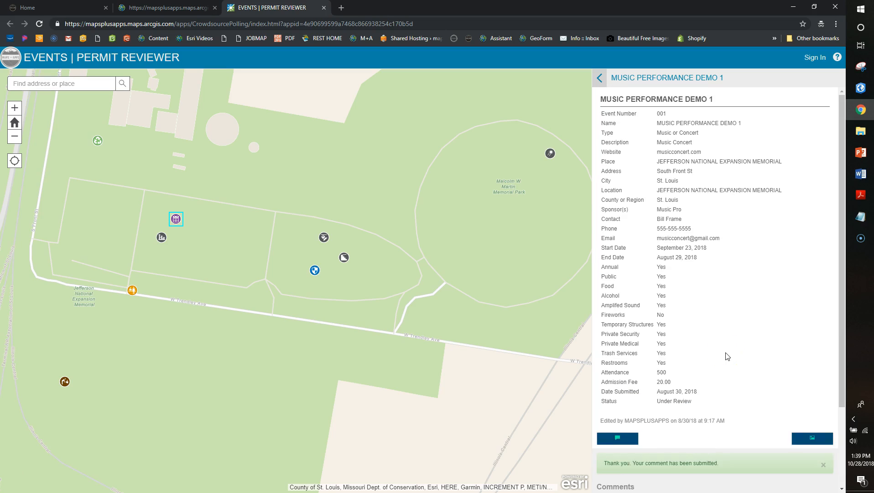
{"action": "scroll", "coordinate": [722, 365], "scroll_direction": "down", "scroll_amount": 2}
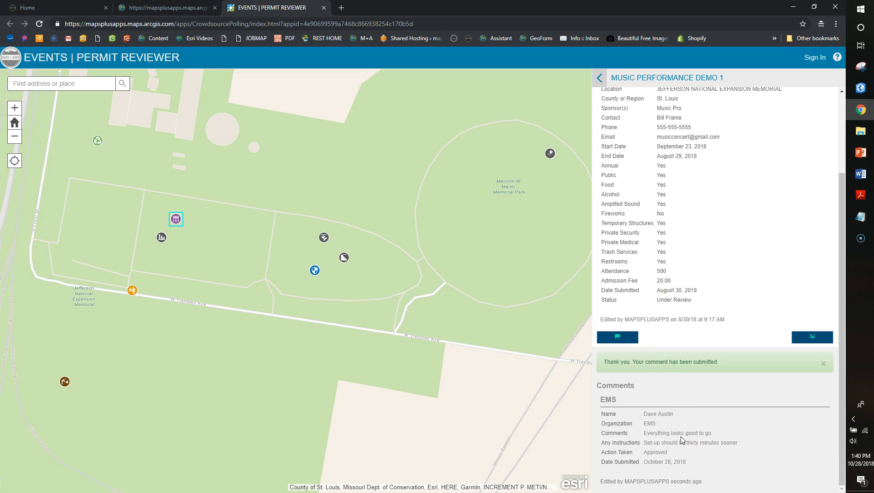
Reopen Events Coordinator from the gallery and bring up Music Performance Demo 1's popup actions menu
{"action": "left_click", "coordinate": [600, 78]}
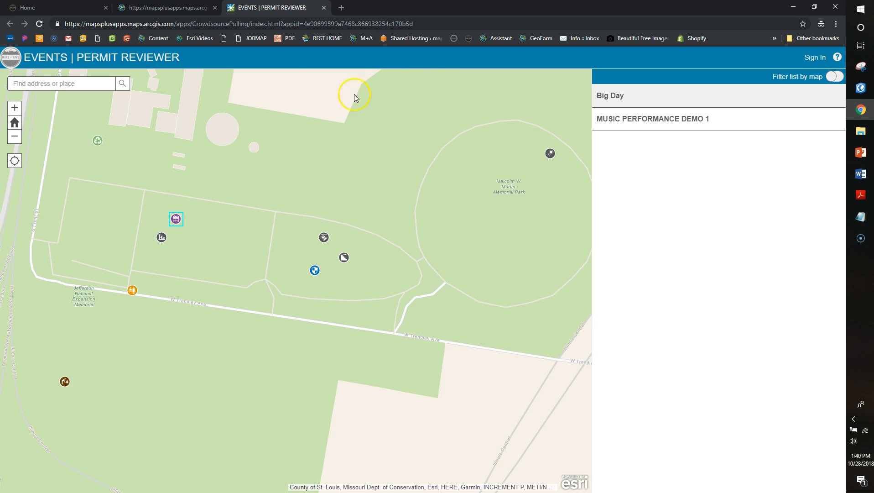
{"action": "left_click", "coordinate": [193, 8]}
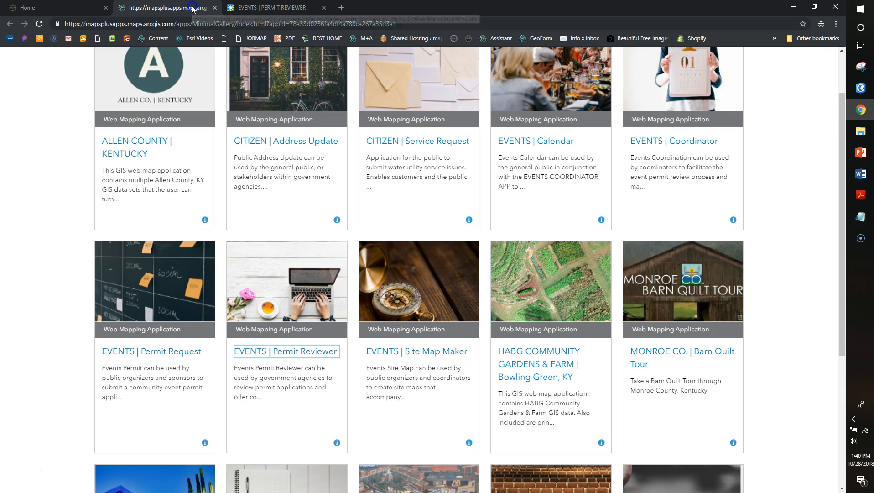
{"action": "left_click", "coordinate": [659, 141]}
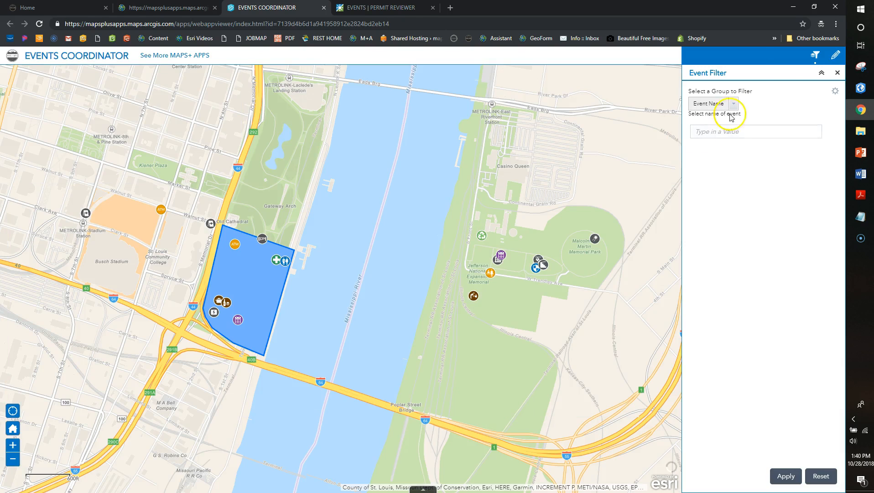
{"action": "left_click", "coordinate": [732, 129]}
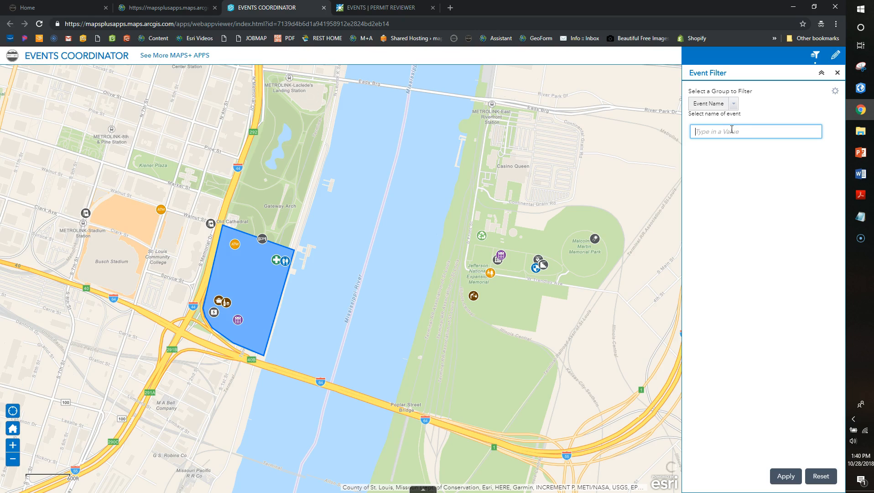
{"action": "left_click", "coordinate": [499, 258]}
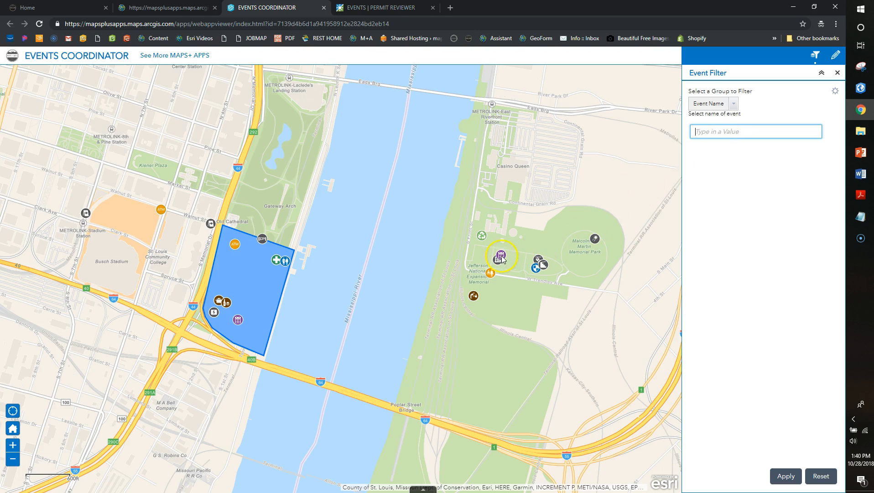
{"action": "scroll", "coordinate": [611, 272], "scroll_direction": "down", "scroll_amount": 3}
{"action": "scroll", "coordinate": [589, 292], "scroll_direction": "down", "scroll_amount": 8}
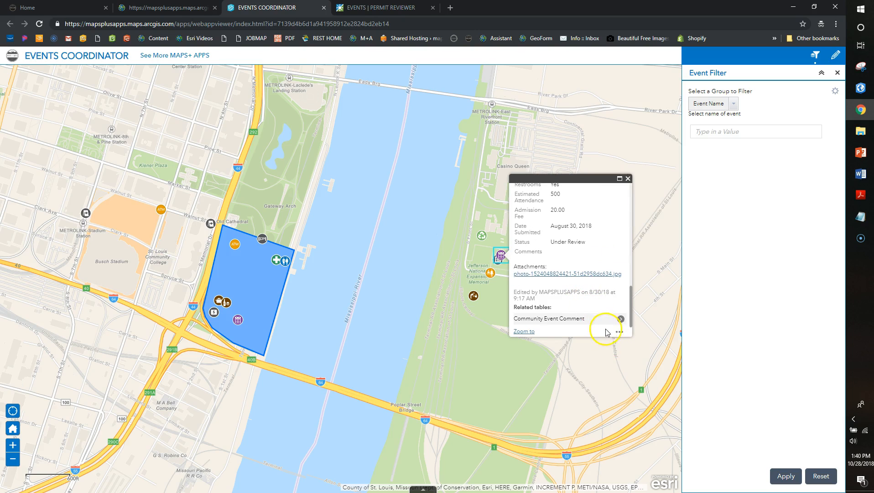
{"action": "left_click", "coordinate": [619, 332]}
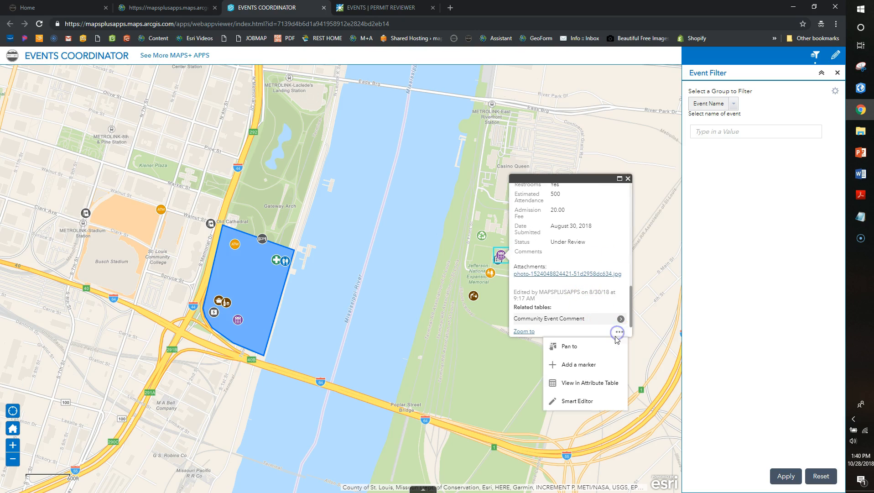
In Smart Editor, switch Music Performance Demo 1's Status from Under Review to Approved and save
{"action": "left_click", "coordinate": [585, 400]}
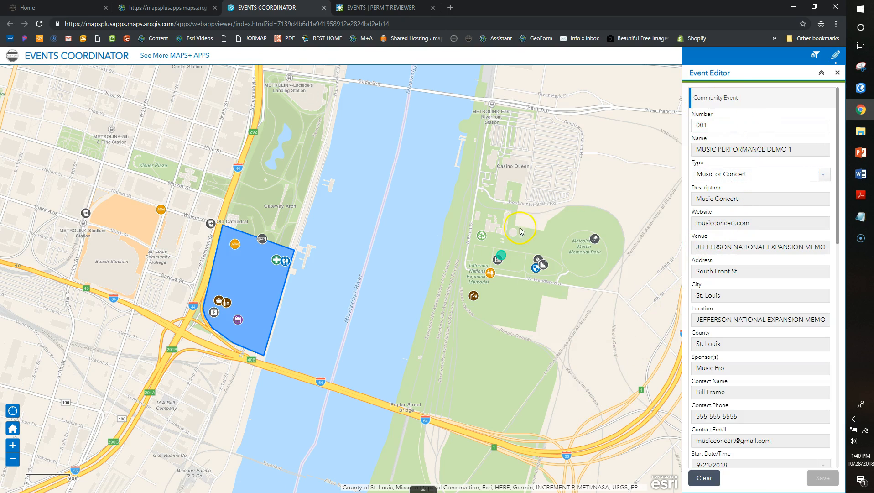
{"action": "scroll", "coordinate": [755, 146], "scroll_direction": "down", "scroll_amount": 5}
{"action": "scroll", "coordinate": [756, 149], "scroll_direction": "down", "scroll_amount": 7}
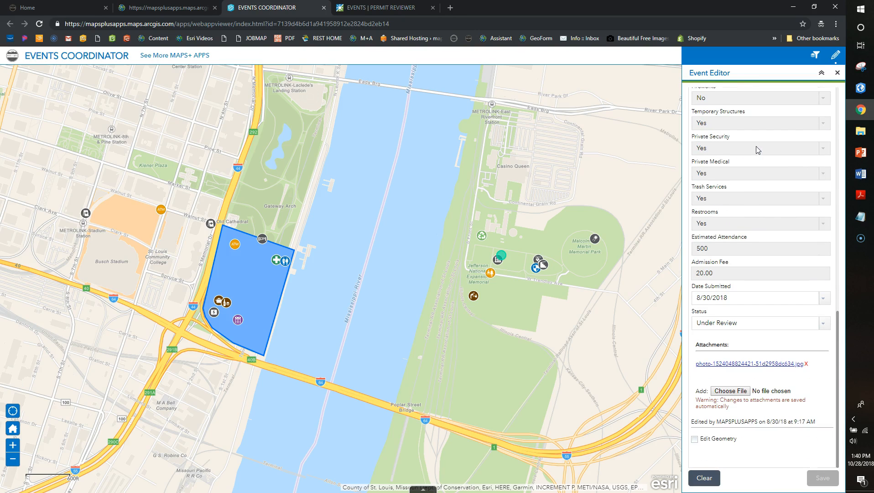
{"action": "left_click", "coordinate": [824, 324]}
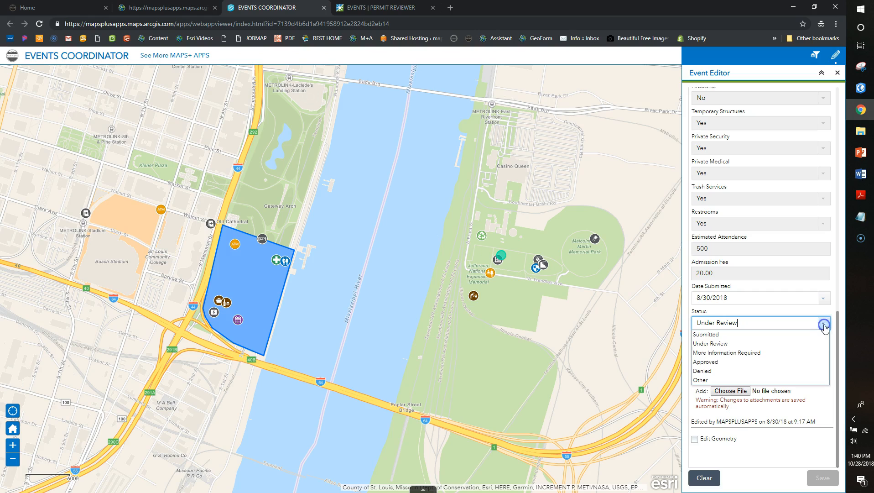
{"action": "left_click", "coordinate": [782, 362]}
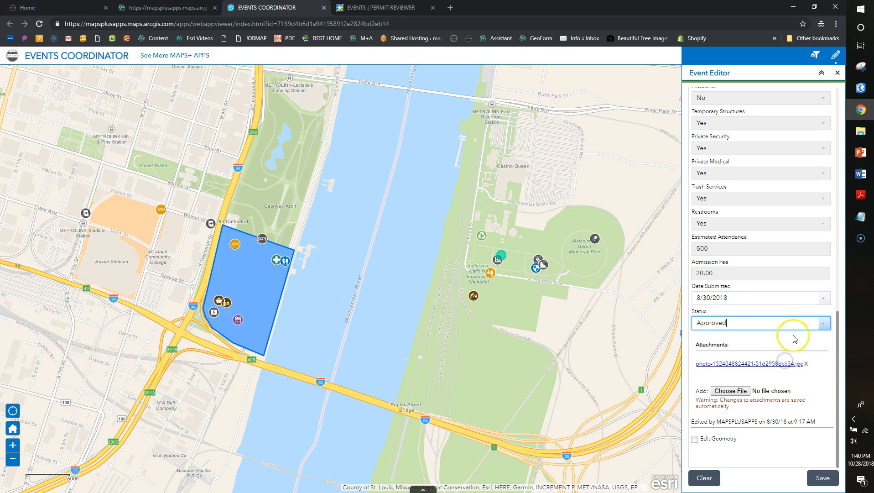
{"action": "left_click", "coordinate": [821, 476]}
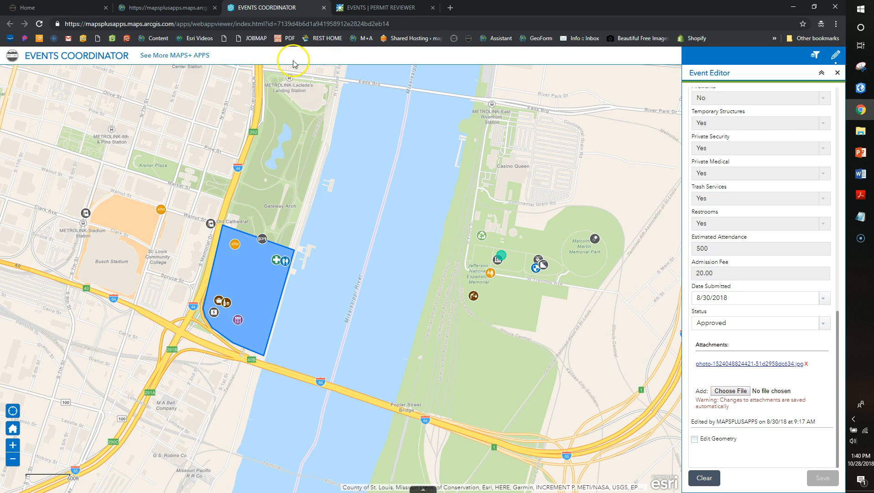
Launch the EVENTS | Calendar app from the Minimal Gallery tab
{"action": "left_click", "coordinate": [172, 9]}
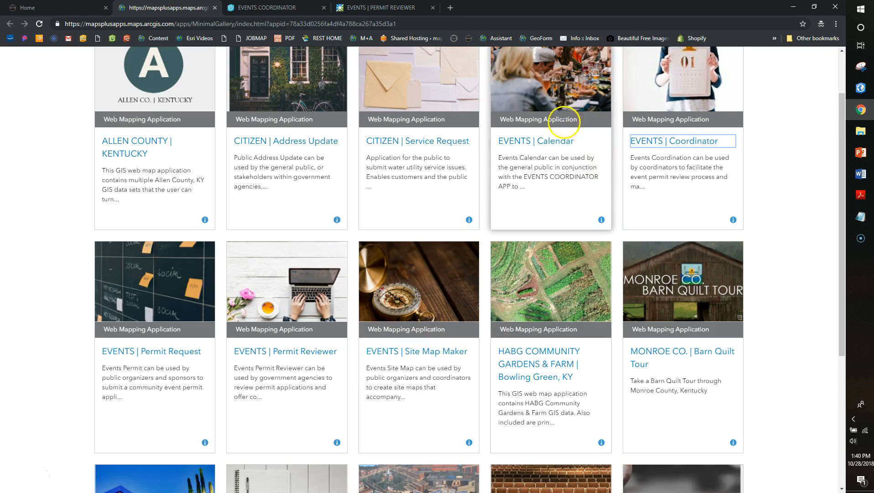
{"action": "left_click", "coordinate": [539, 143]}
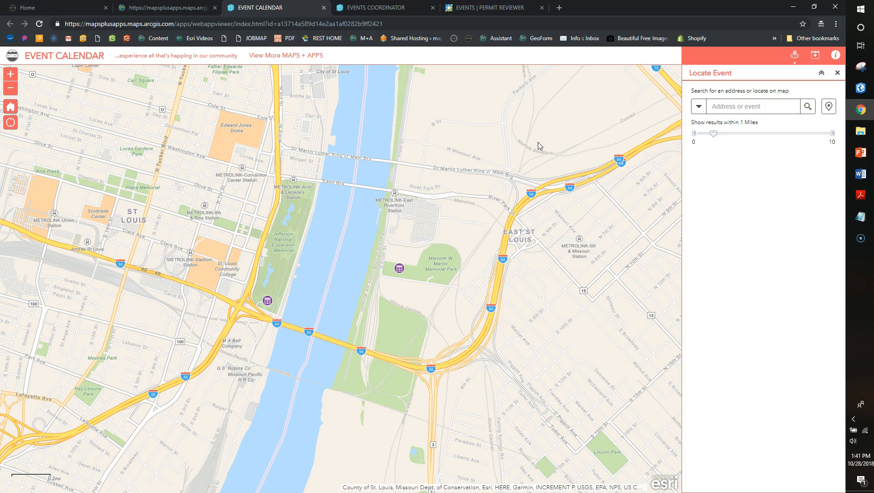
View the event east of the river and set a search point near Front St
{"action": "left_click", "coordinate": [400, 269]}
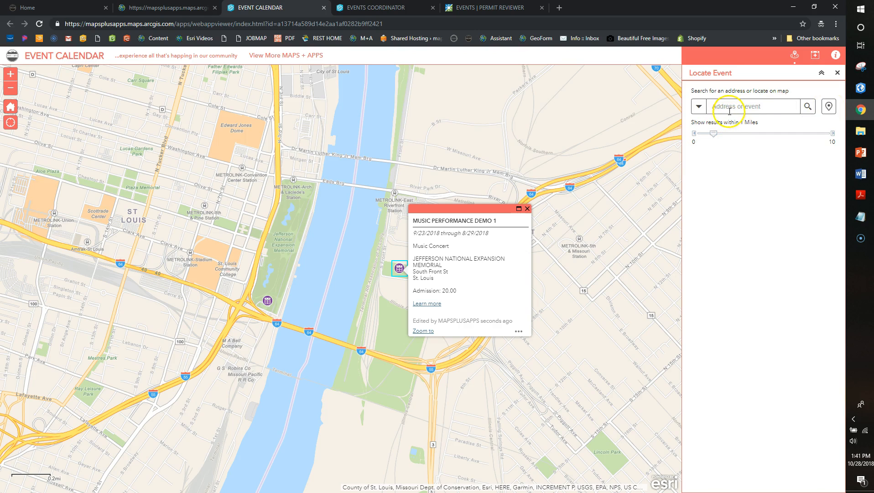
{"action": "left_click", "coordinate": [825, 106]}
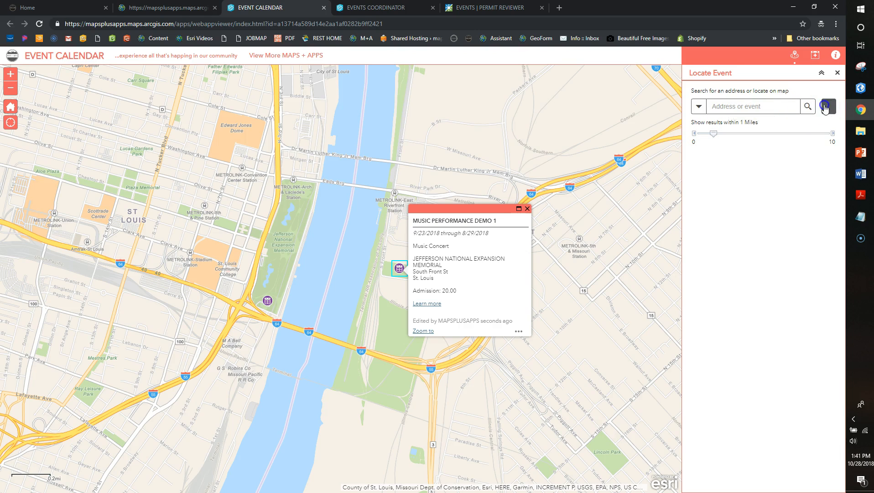
{"action": "left_click", "coordinate": [382, 291]}
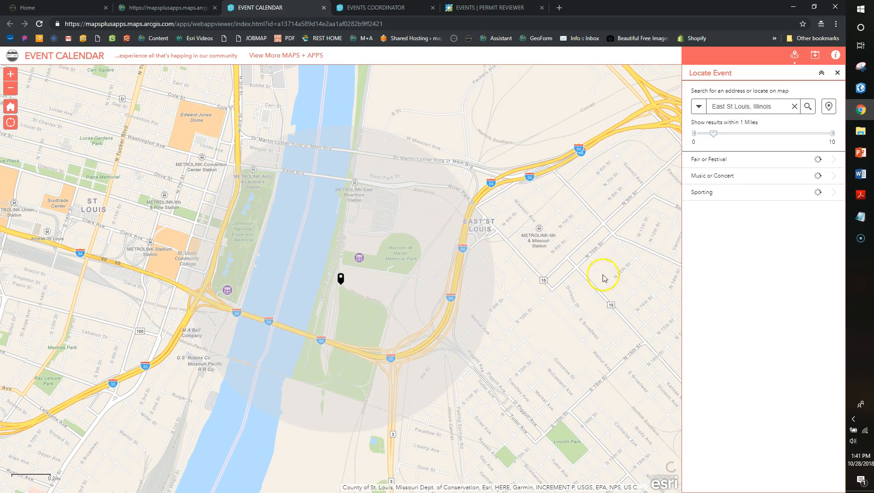
Review the nearby Fair or Festival and Music or Concert results, then zoom out
{"action": "left_click", "coordinate": [740, 166]}
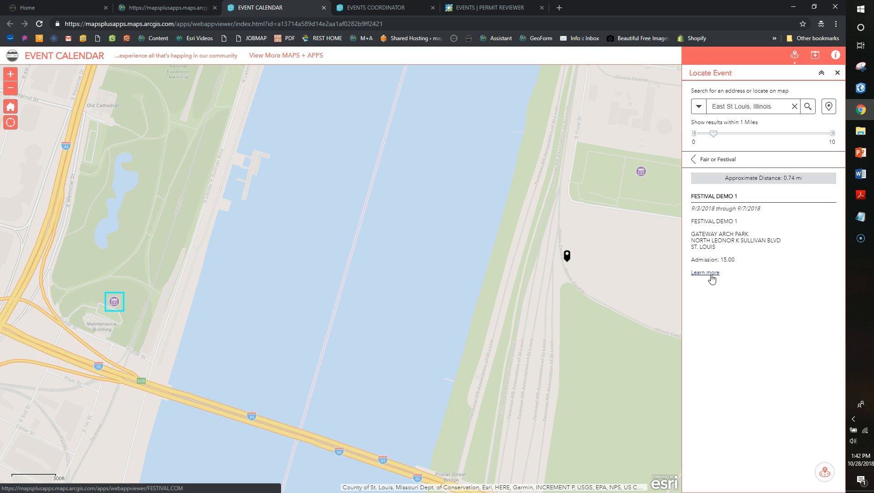
{"action": "left_click", "coordinate": [694, 159]}
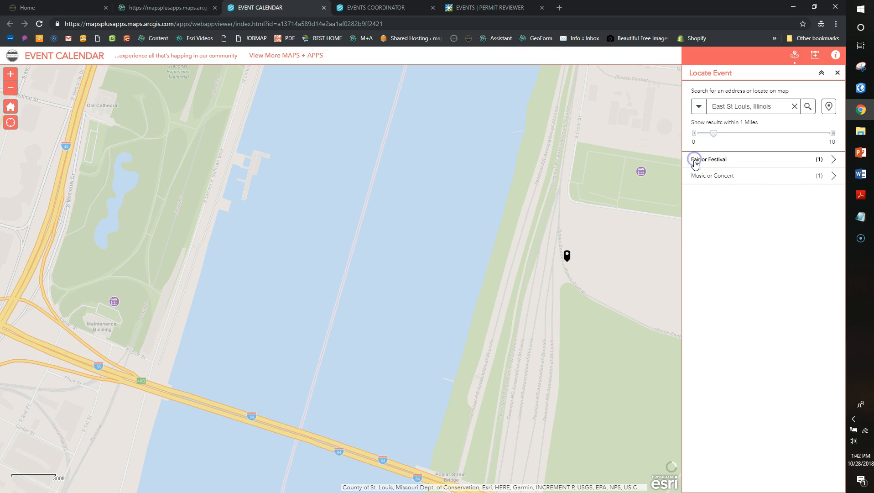
{"action": "left_click", "coordinate": [716, 178]}
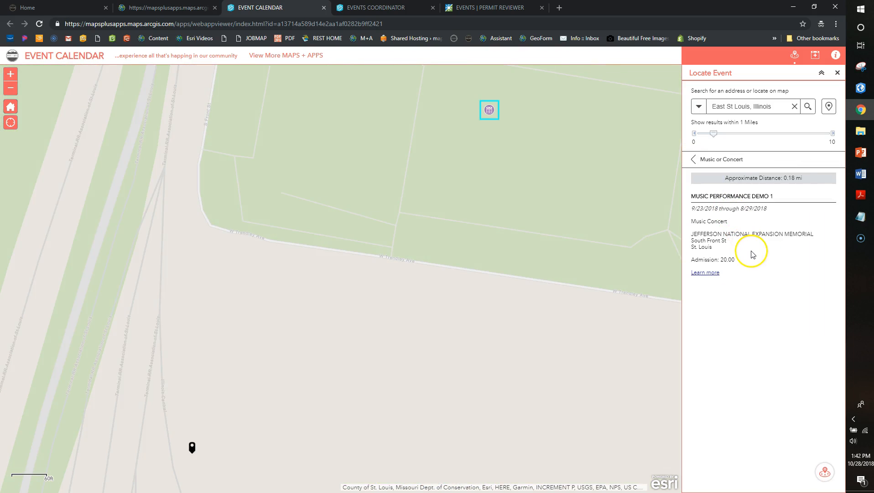
{"action": "left_click", "coordinate": [694, 159]}
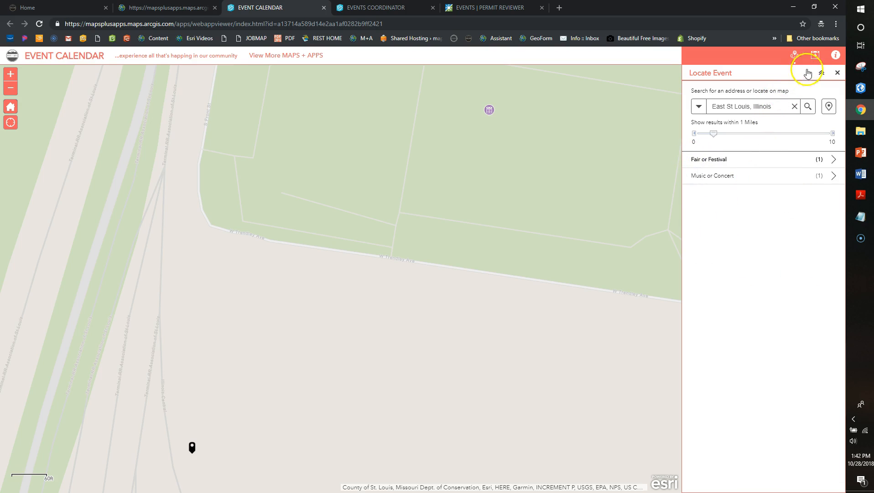
{"action": "scroll", "coordinate": [317, 190], "scroll_direction": "down", "scroll_amount": 2}
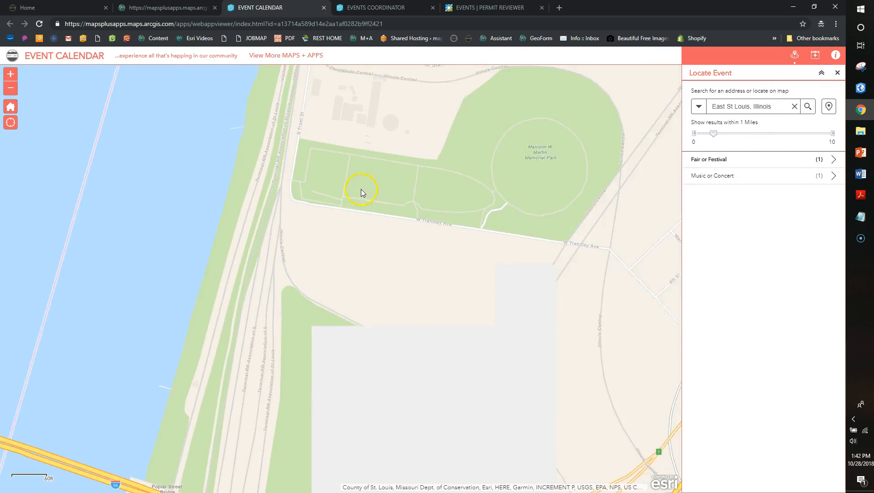
Check the date filter and About panel, close them, and pan toward downtown St. Louis
{"action": "left_click", "coordinate": [816, 56]}
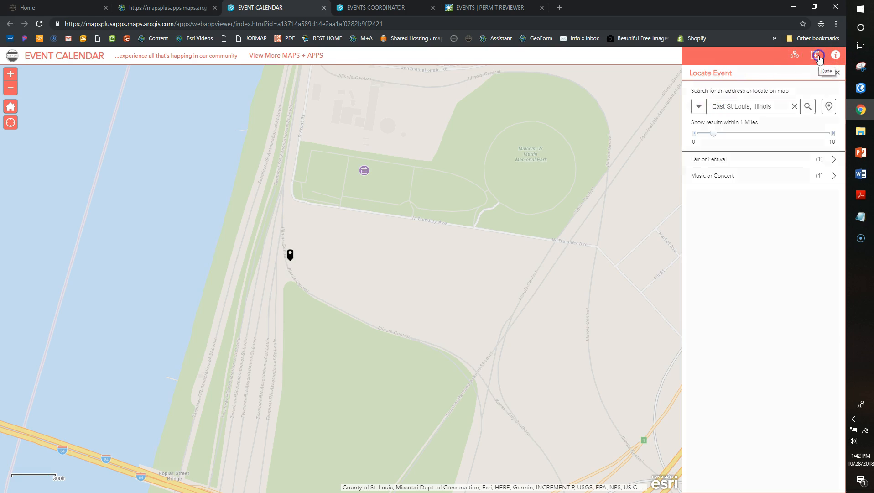
{"action": "left_click_drag", "start_coordinate": [214, 185], "coordinate": [419, 181]}
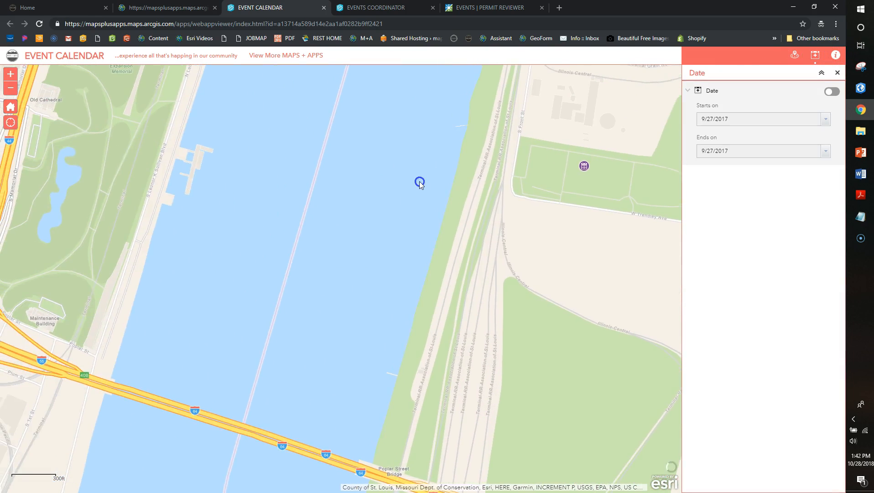
{"action": "scroll", "coordinate": [420, 181], "scroll_direction": "down", "scroll_amount": 1}
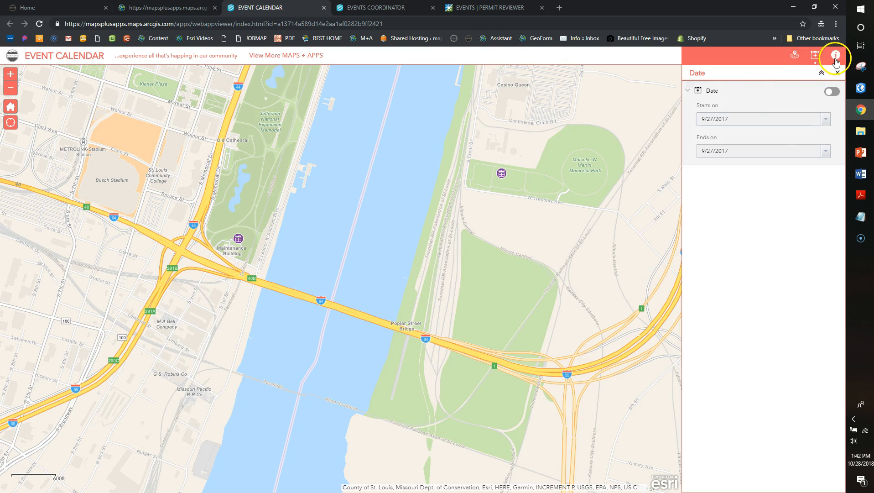
{"action": "left_click", "coordinate": [835, 55]}
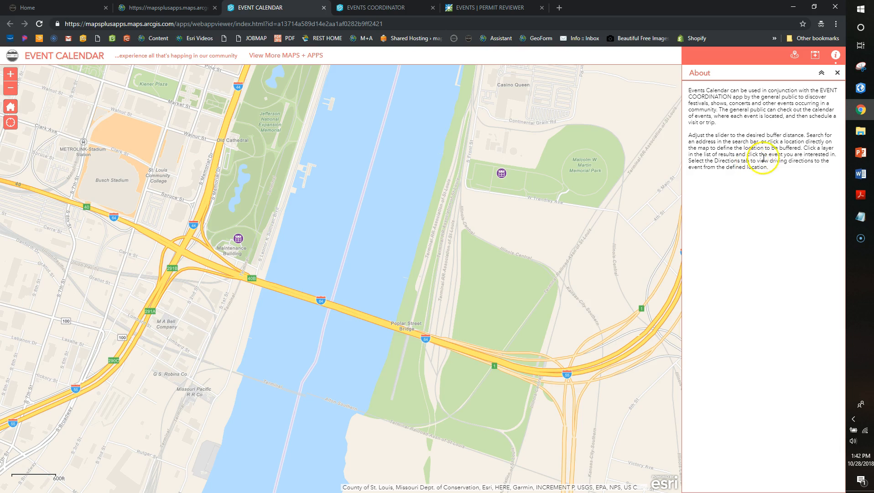
{"action": "left_click", "coordinate": [837, 73]}
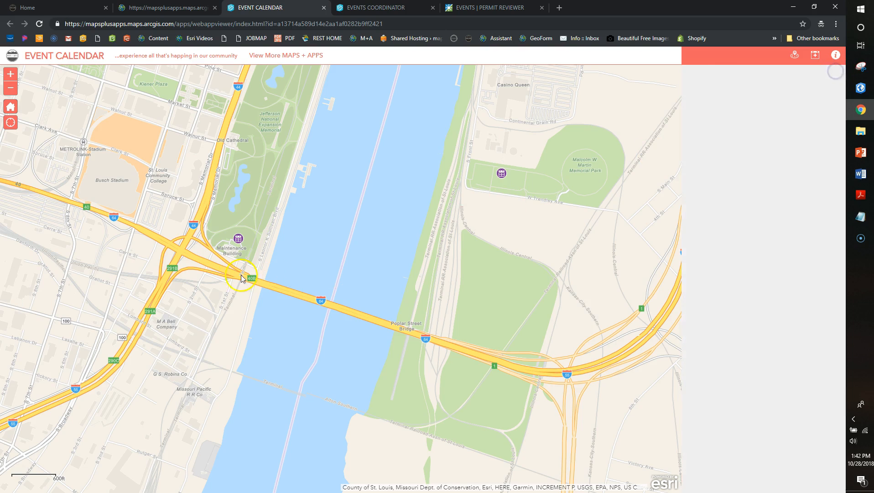
{"action": "left_click_drag", "start_coordinate": [208, 277], "coordinate": [294, 309]}
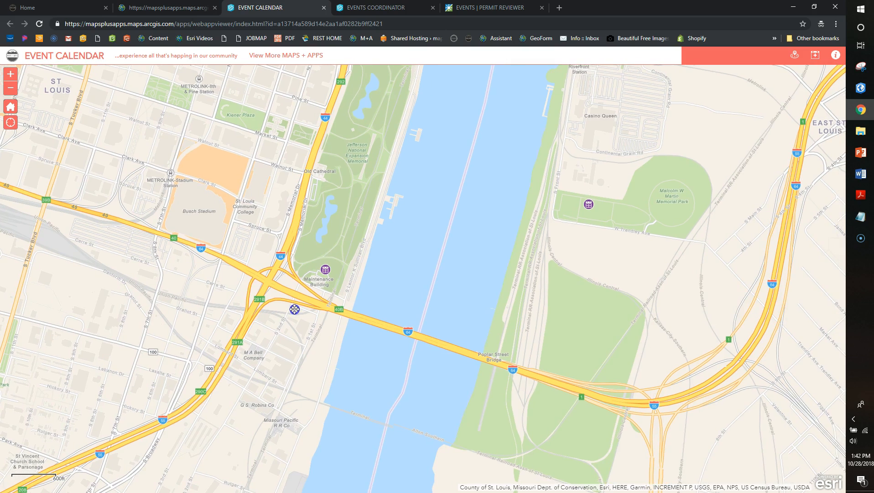
Open the blank EVENTS | Permit Request form, scroll through it, and return to the gallery
{"action": "left_click", "coordinate": [175, 7]}
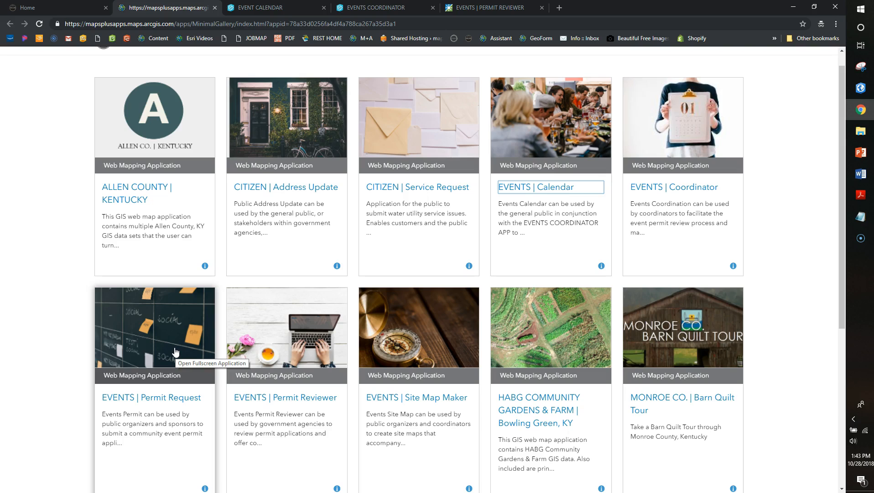
{"action": "left_click", "coordinate": [175, 352]}
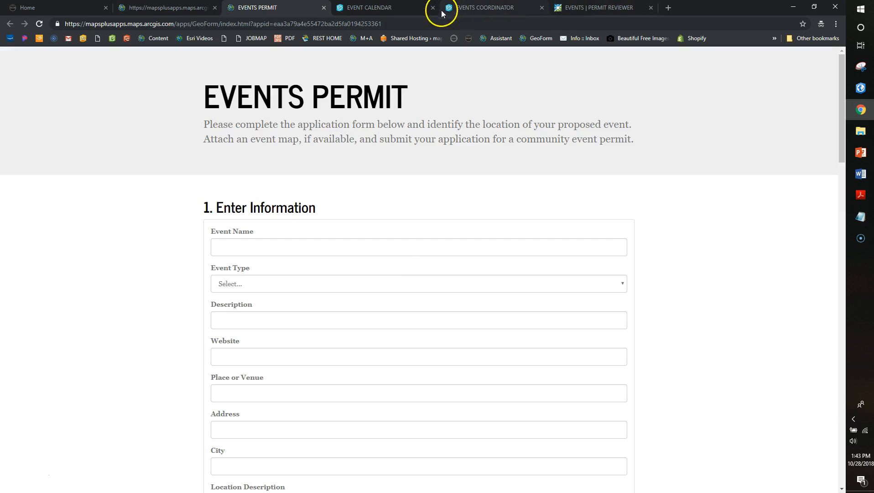
{"action": "scroll", "coordinate": [421, 345], "scroll_direction": "down", "scroll_amount": 10}
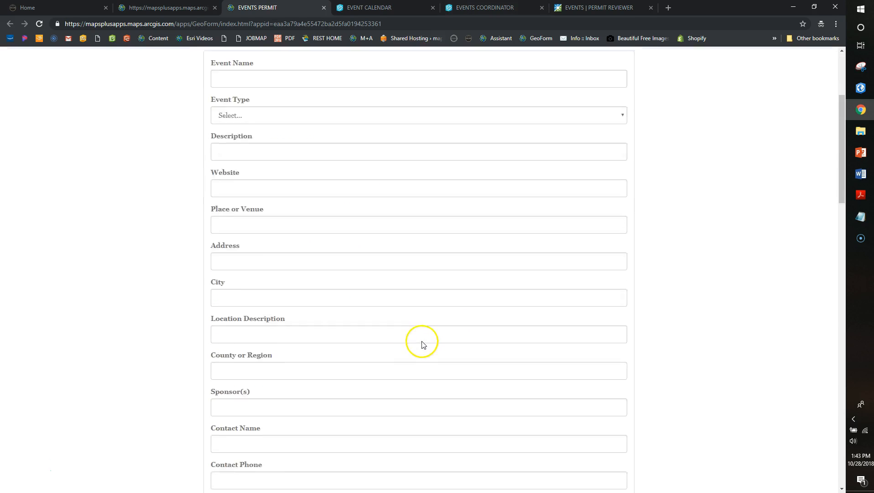
{"action": "scroll", "coordinate": [421, 343], "scroll_direction": "up", "scroll_amount": 10}
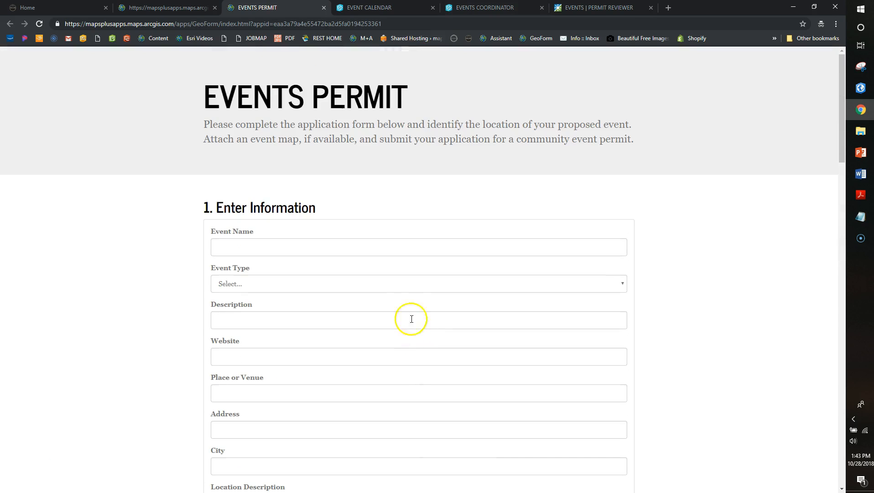
{"action": "left_click", "coordinate": [182, 7]}
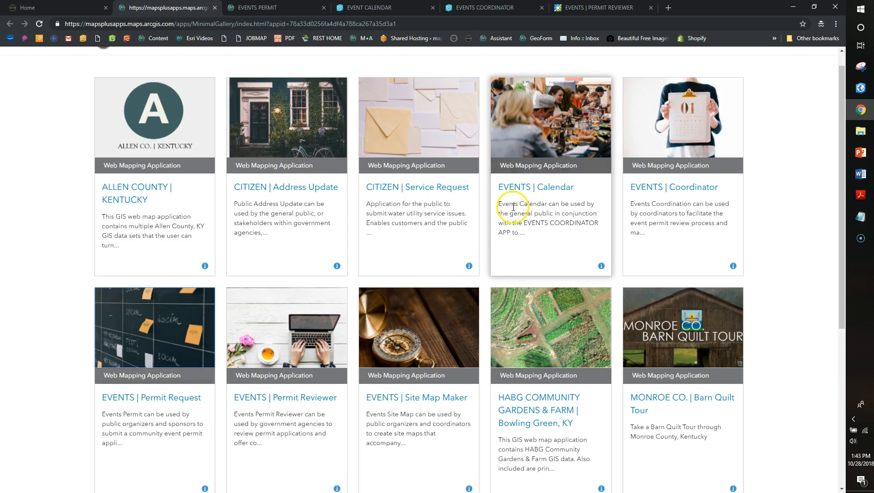
Open Events Site Map Maker, glance at Events Coordinator, then launch EVENTS | Permit Reviewer
{"action": "left_click", "coordinate": [415, 333]}
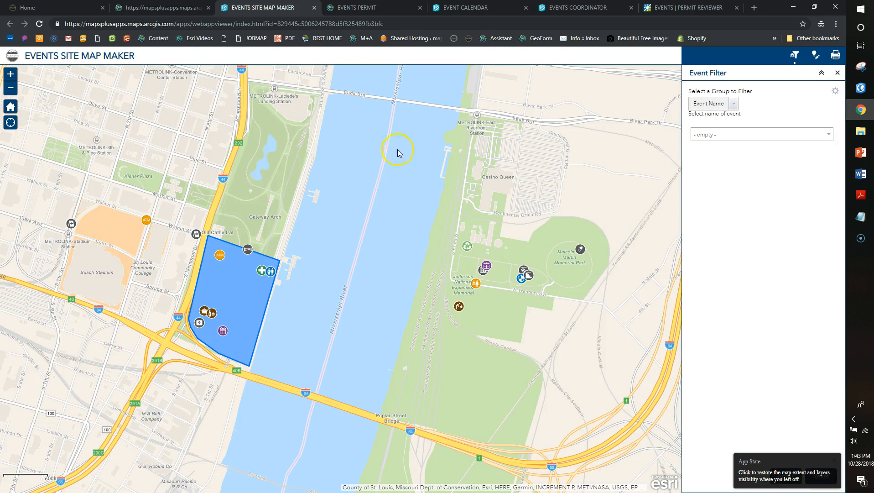
{"action": "left_click", "coordinate": [183, 6]}
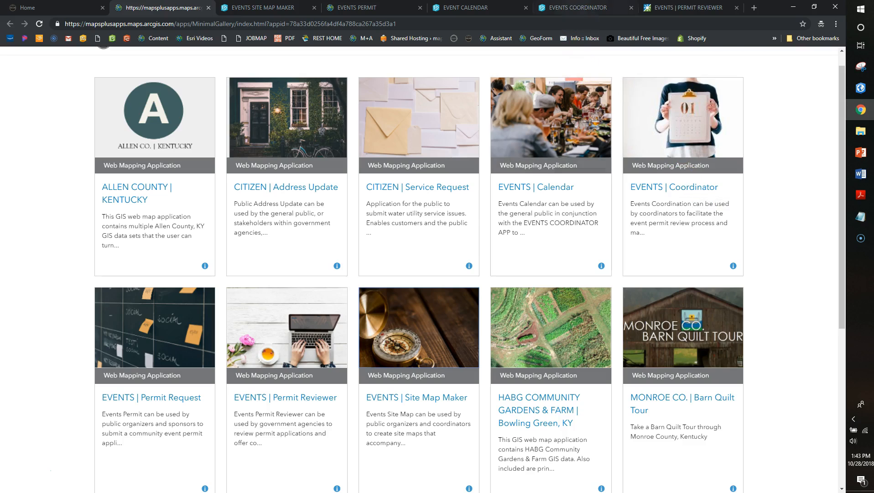
{"action": "left_click", "coordinate": [578, 3]}
{"action": "scroll", "coordinate": [817, 105], "scroll_direction": "up", "scroll_amount": 6}
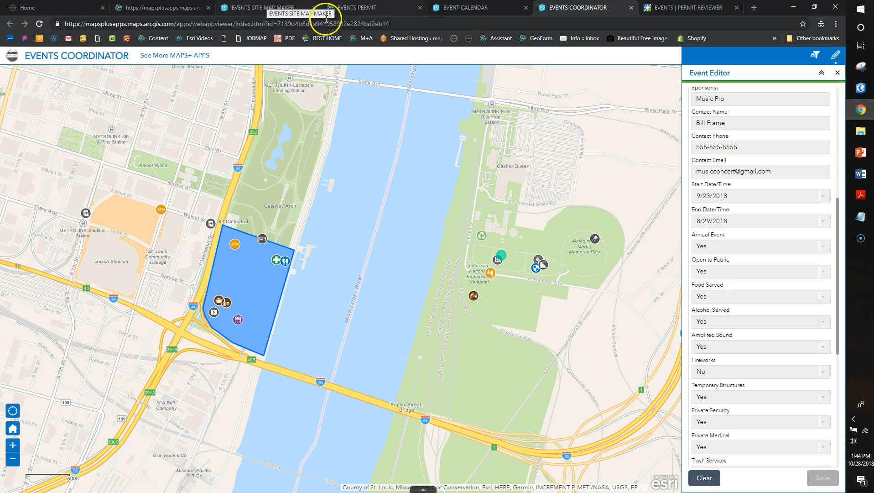
{"action": "left_click", "coordinate": [170, 8]}
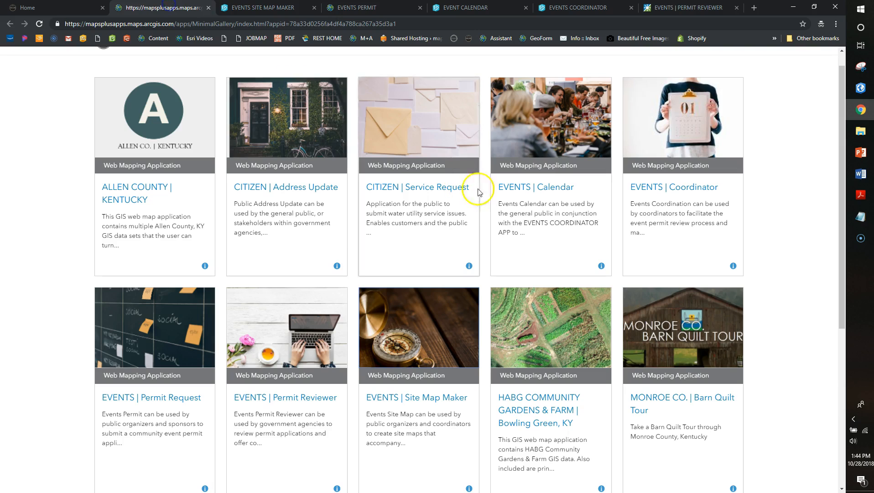
{"action": "left_click", "coordinate": [276, 397]}
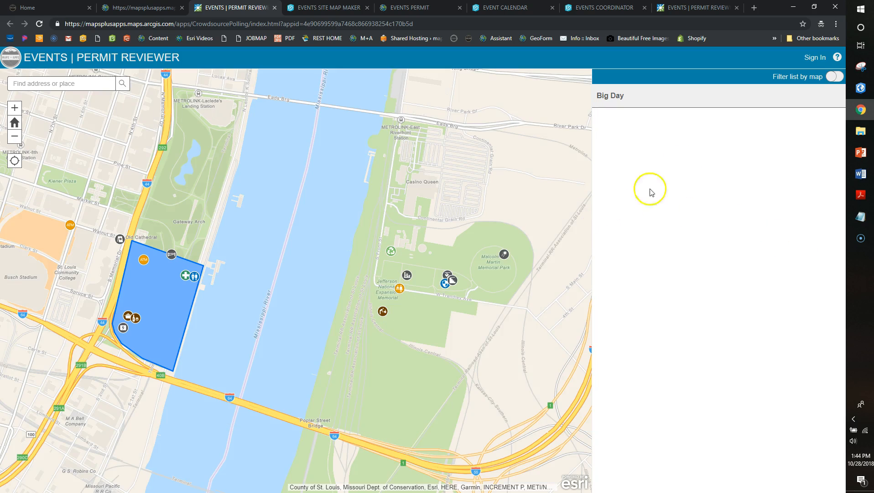
Open the Big Day permit's review form and keep EMS as the reviewing organization
{"action": "left_click", "coordinate": [643, 101]}
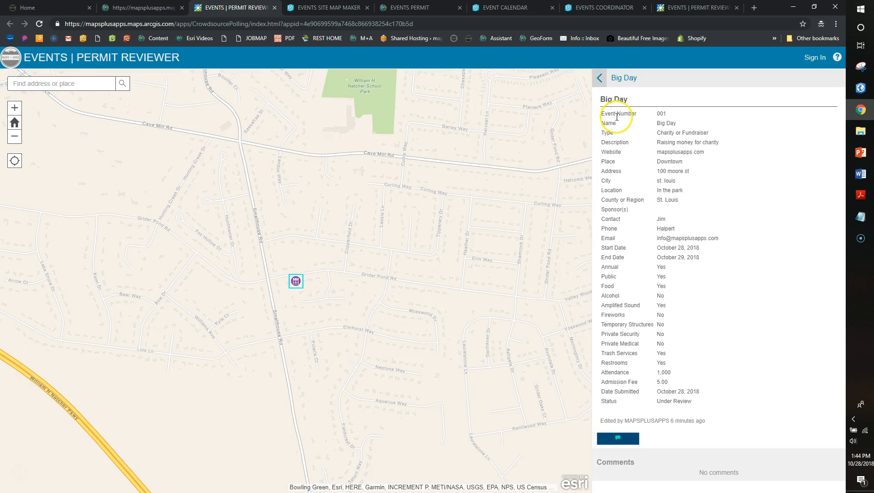
{"action": "left_click", "coordinate": [620, 439]}
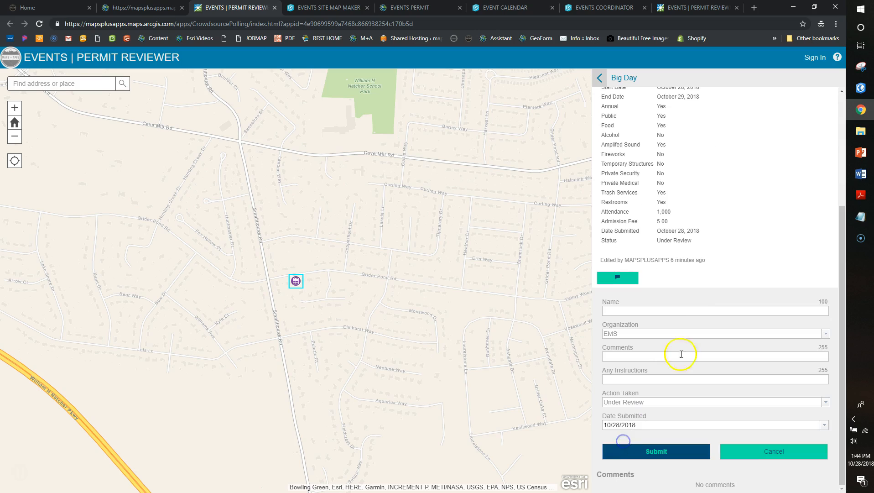
{"action": "left_click", "coordinate": [824, 335]}
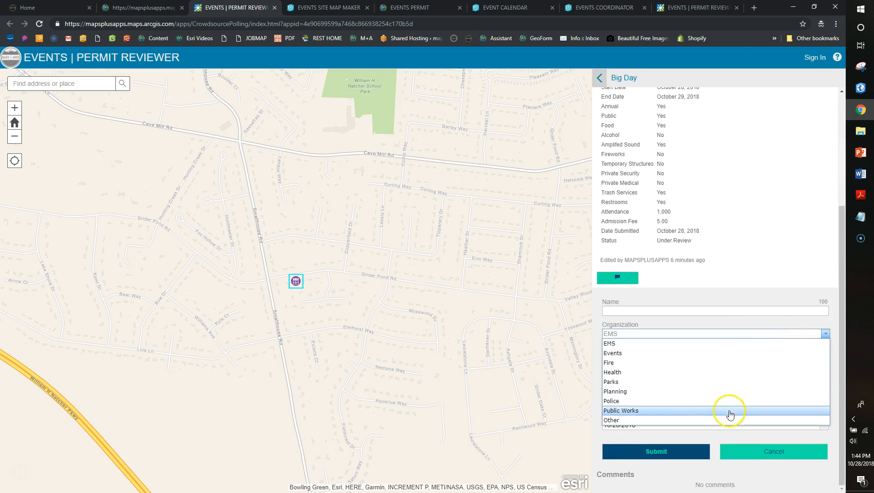
{"action": "left_click", "coordinate": [733, 303]}
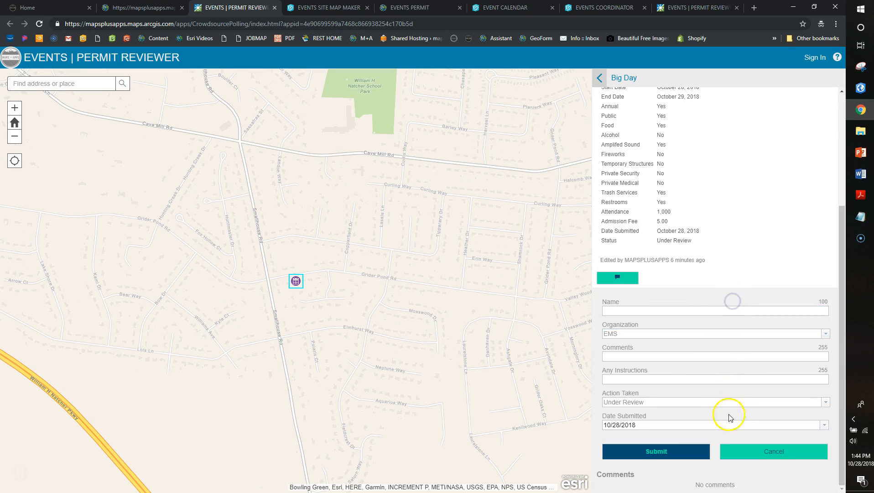
Leave the review action as Under Review and move back to Events Coordinator
{"action": "left_click", "coordinate": [663, 377]}
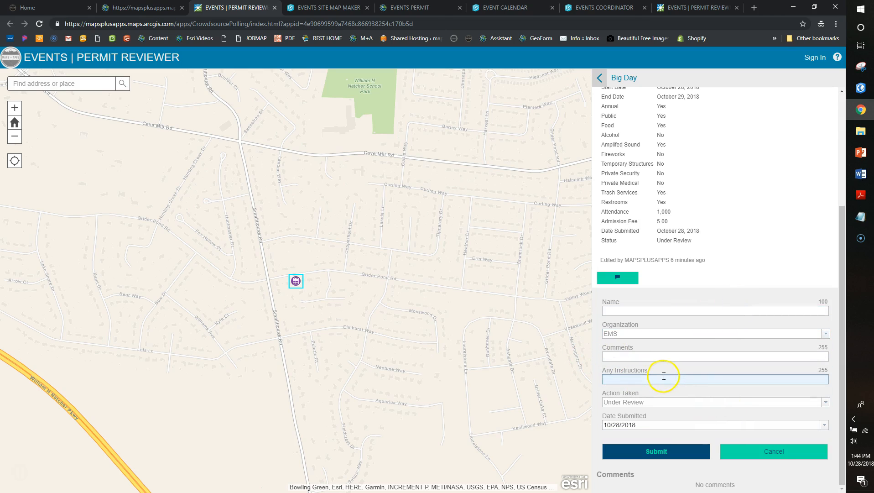
{"action": "left_click", "coordinate": [800, 404]}
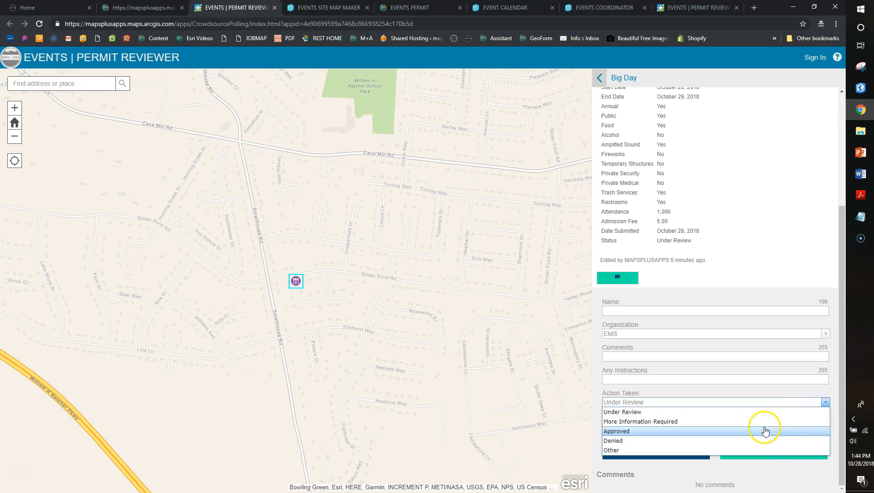
{"action": "left_click", "coordinate": [742, 387]}
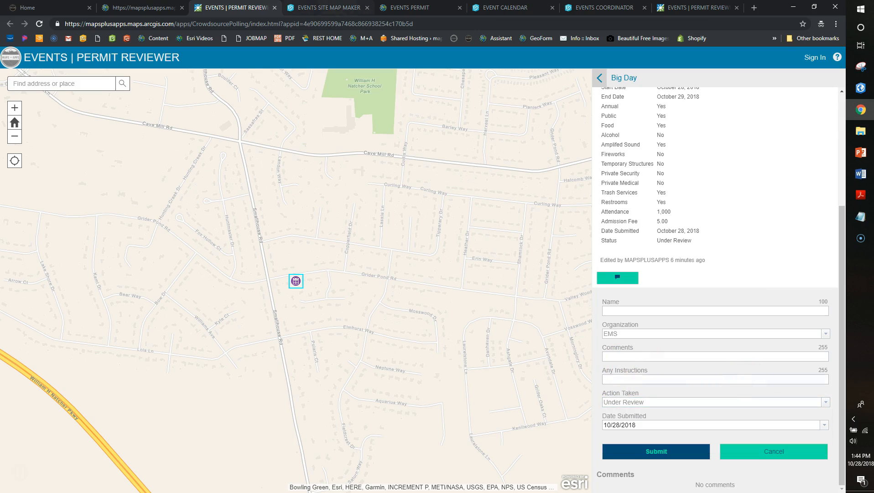
{"action": "left_click", "coordinate": [324, 9]}
{"action": "left_click", "coordinate": [604, 10]}
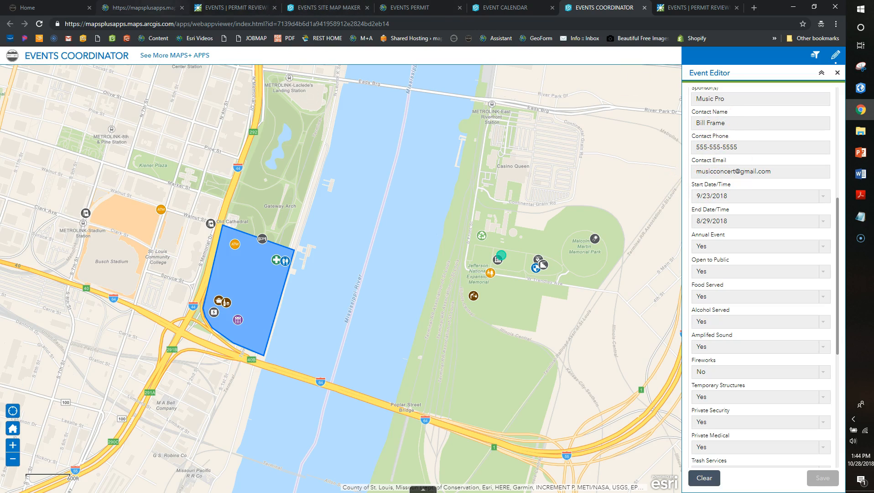
Reopen EVENTS | Calendar and set a search point by Malcolm W. Martin Memorial Park
{"action": "left_click", "coordinate": [141, 8]}
{"action": "left_click", "coordinate": [280, 403]}
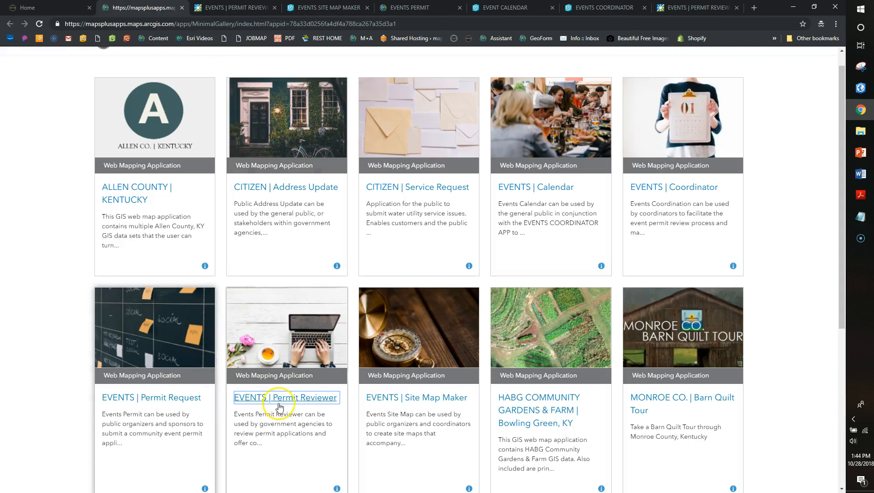
{"action": "left_click", "coordinate": [541, 188]}
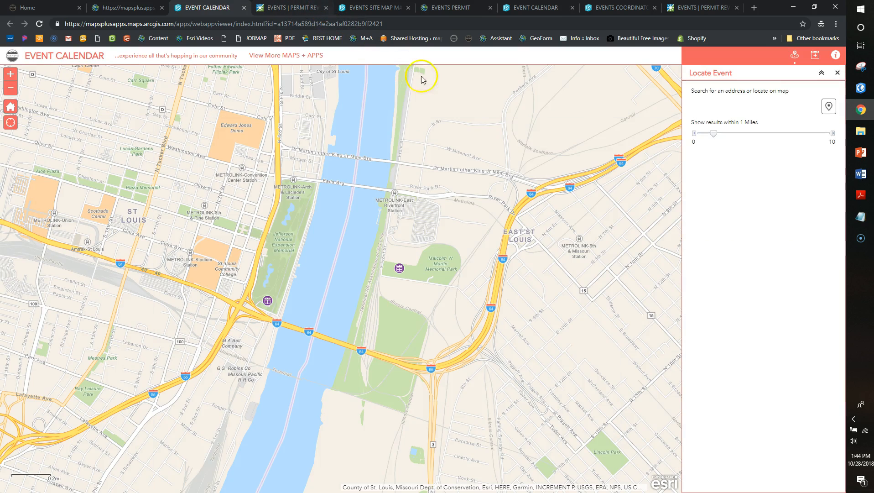
{"action": "left_click", "coordinate": [829, 107]}
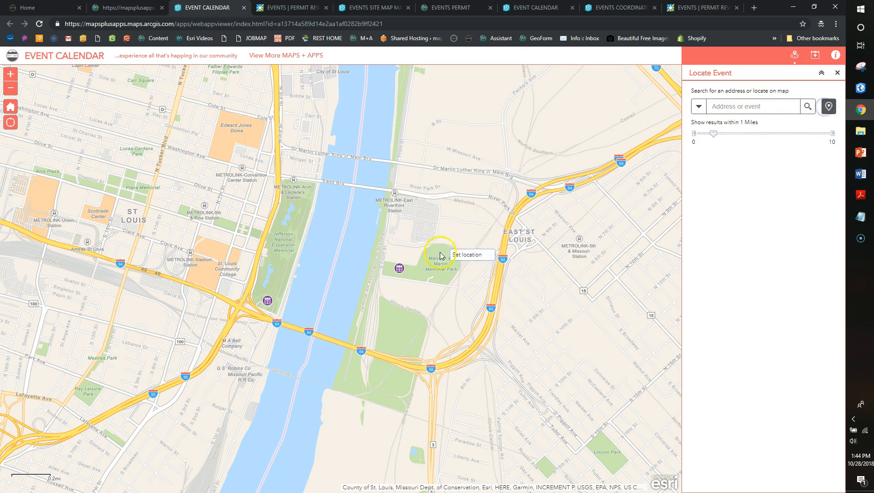
{"action": "left_click", "coordinate": [393, 285]}
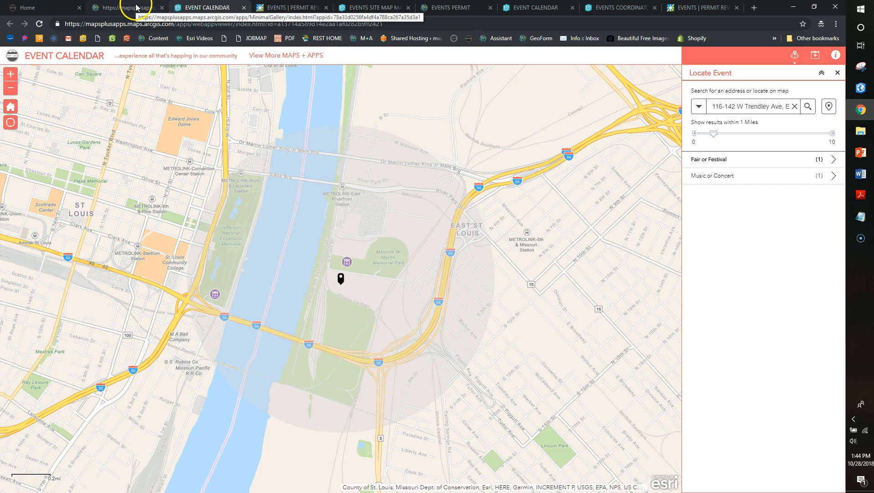
Return to the mapsplusapps.com home page and scroll up to its About section
{"action": "left_click", "coordinate": [45, 8]}
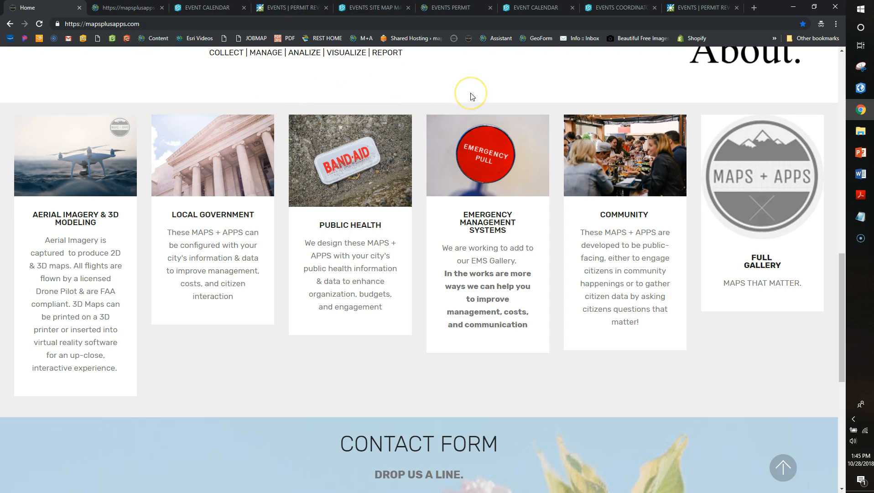
{"action": "scroll", "coordinate": [473, 96], "scroll_direction": "up", "scroll_amount": 1}
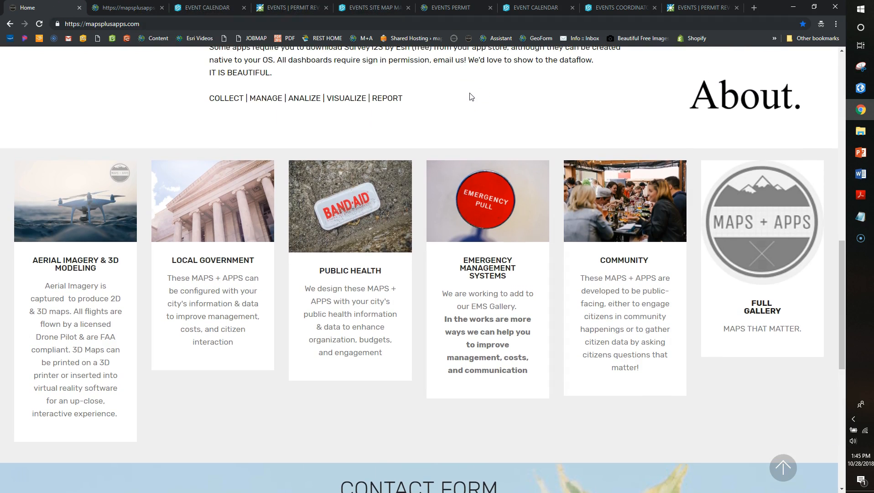